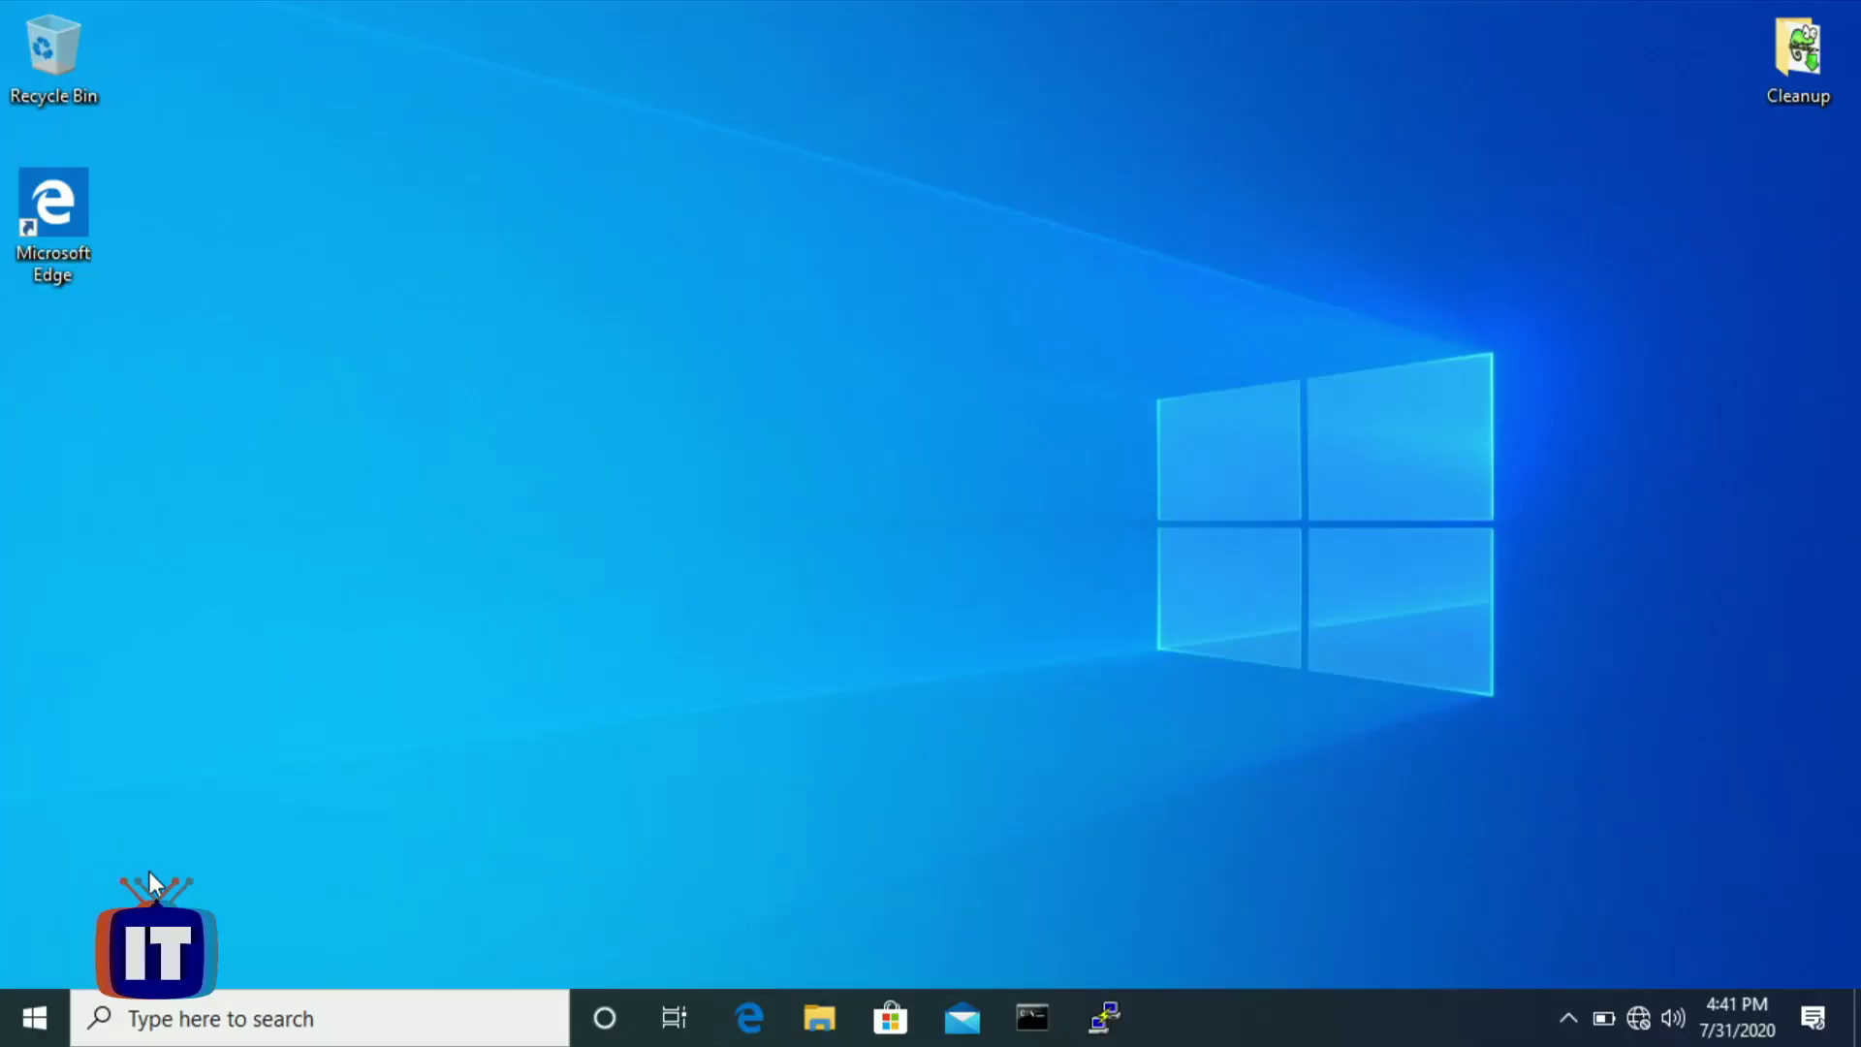
Search for Windows Administrative Tools, open that folder, then close it.
{"action": "left_click", "coordinate": [145, 1016]}
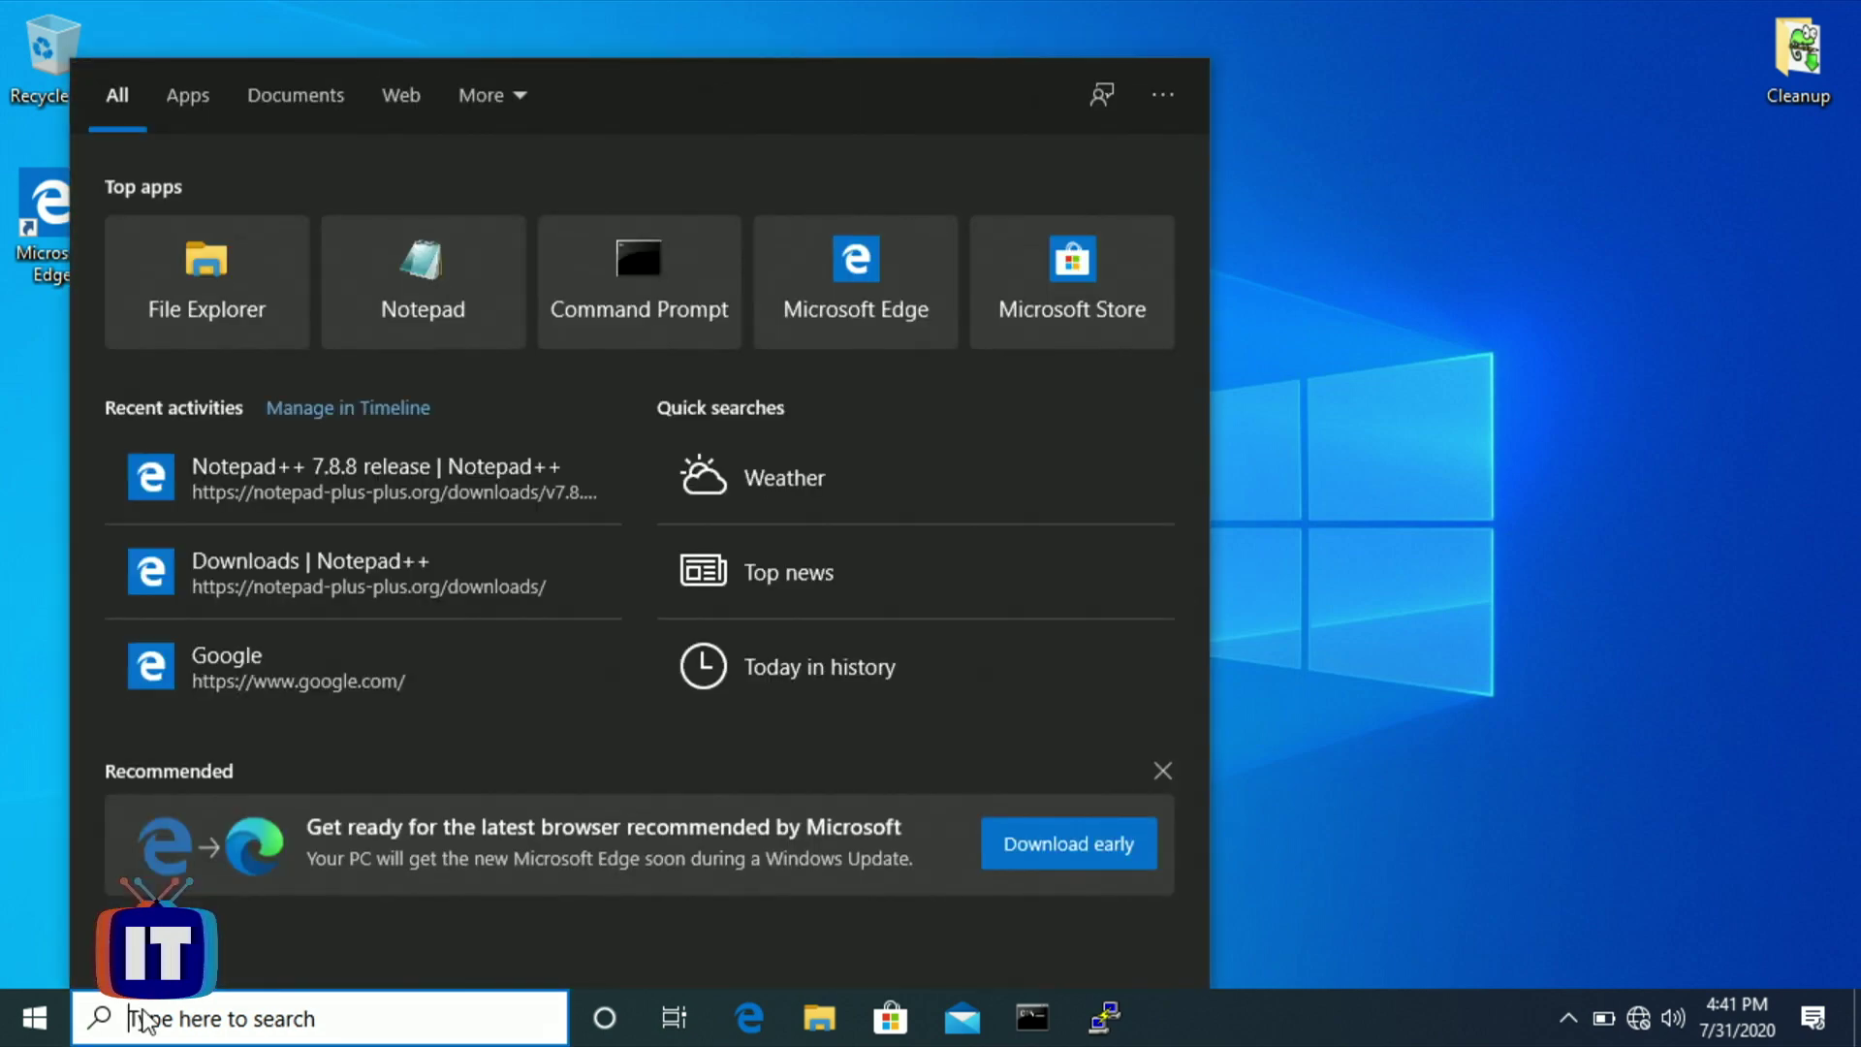
{"action": "type", "text": "Windwox"}
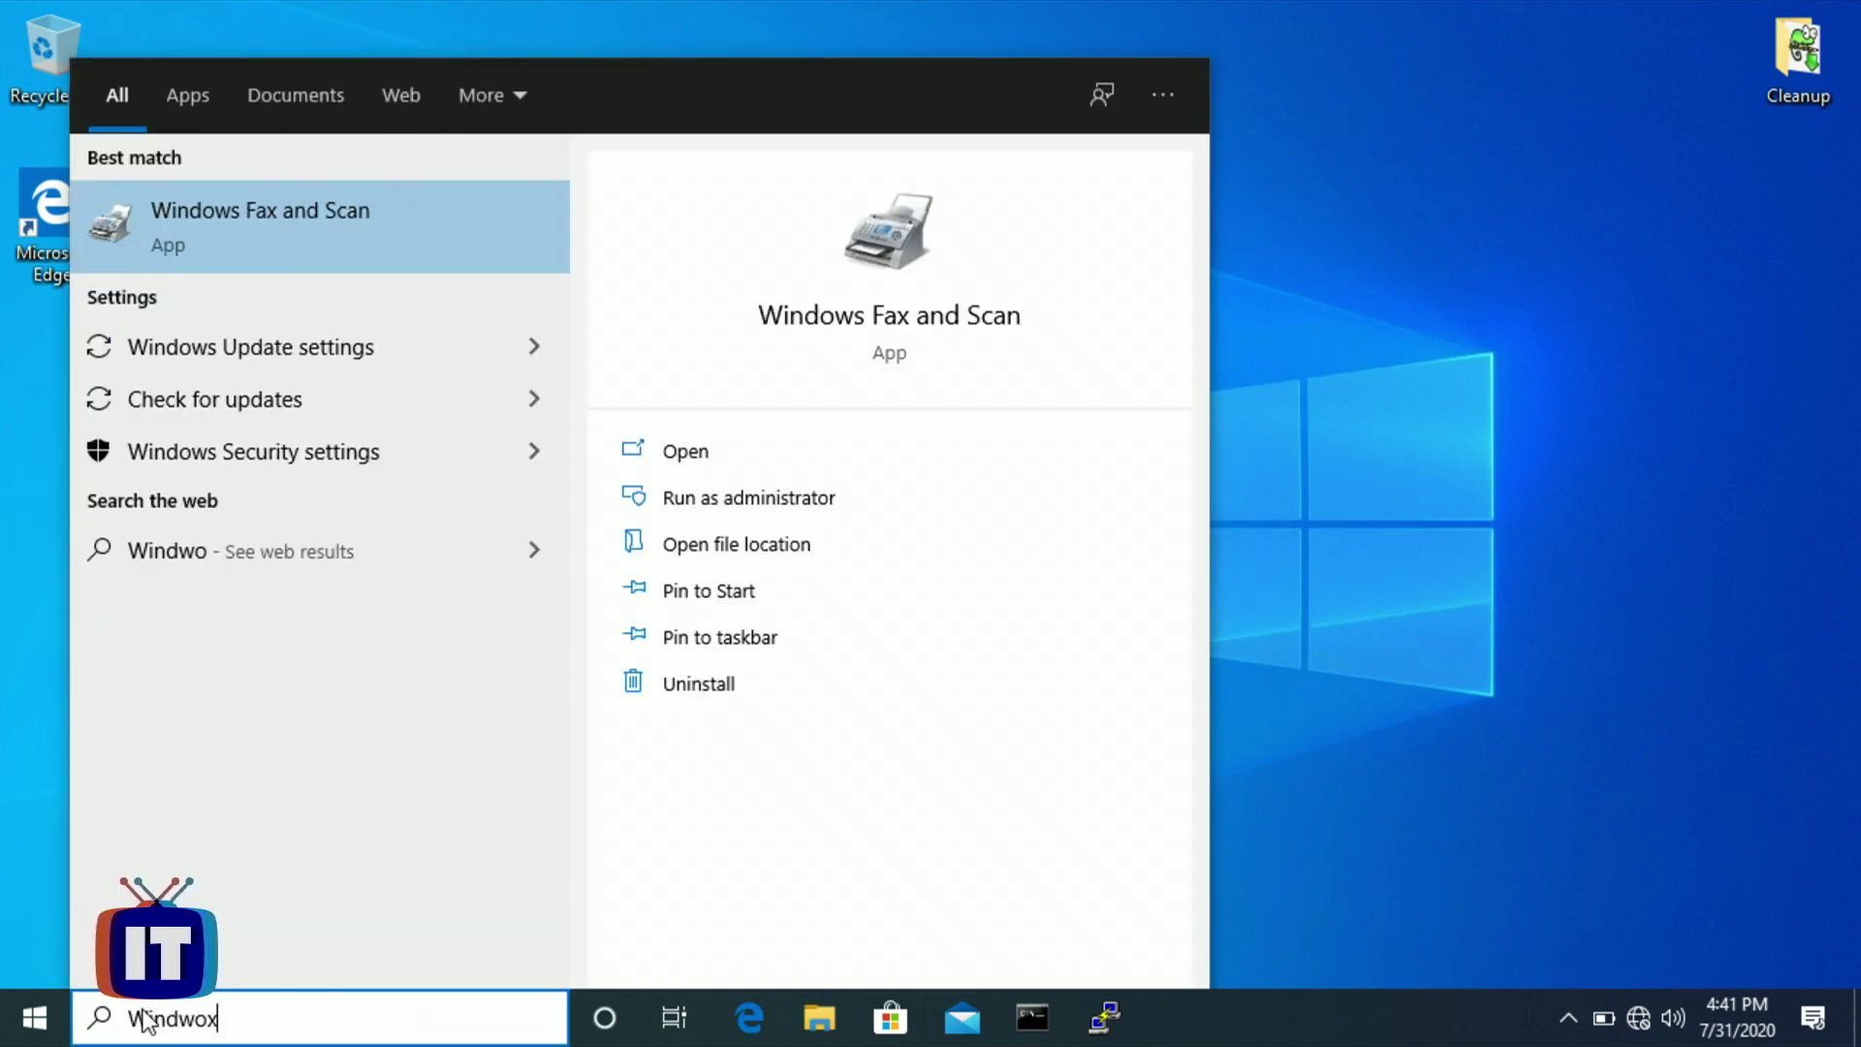
{"action": "key", "text": "BackSpace"}
{"action": "key", "text": "BackSpace"}
{"action": "key", "text": "BackSpace"}
{"action": "type", "text": "o"}
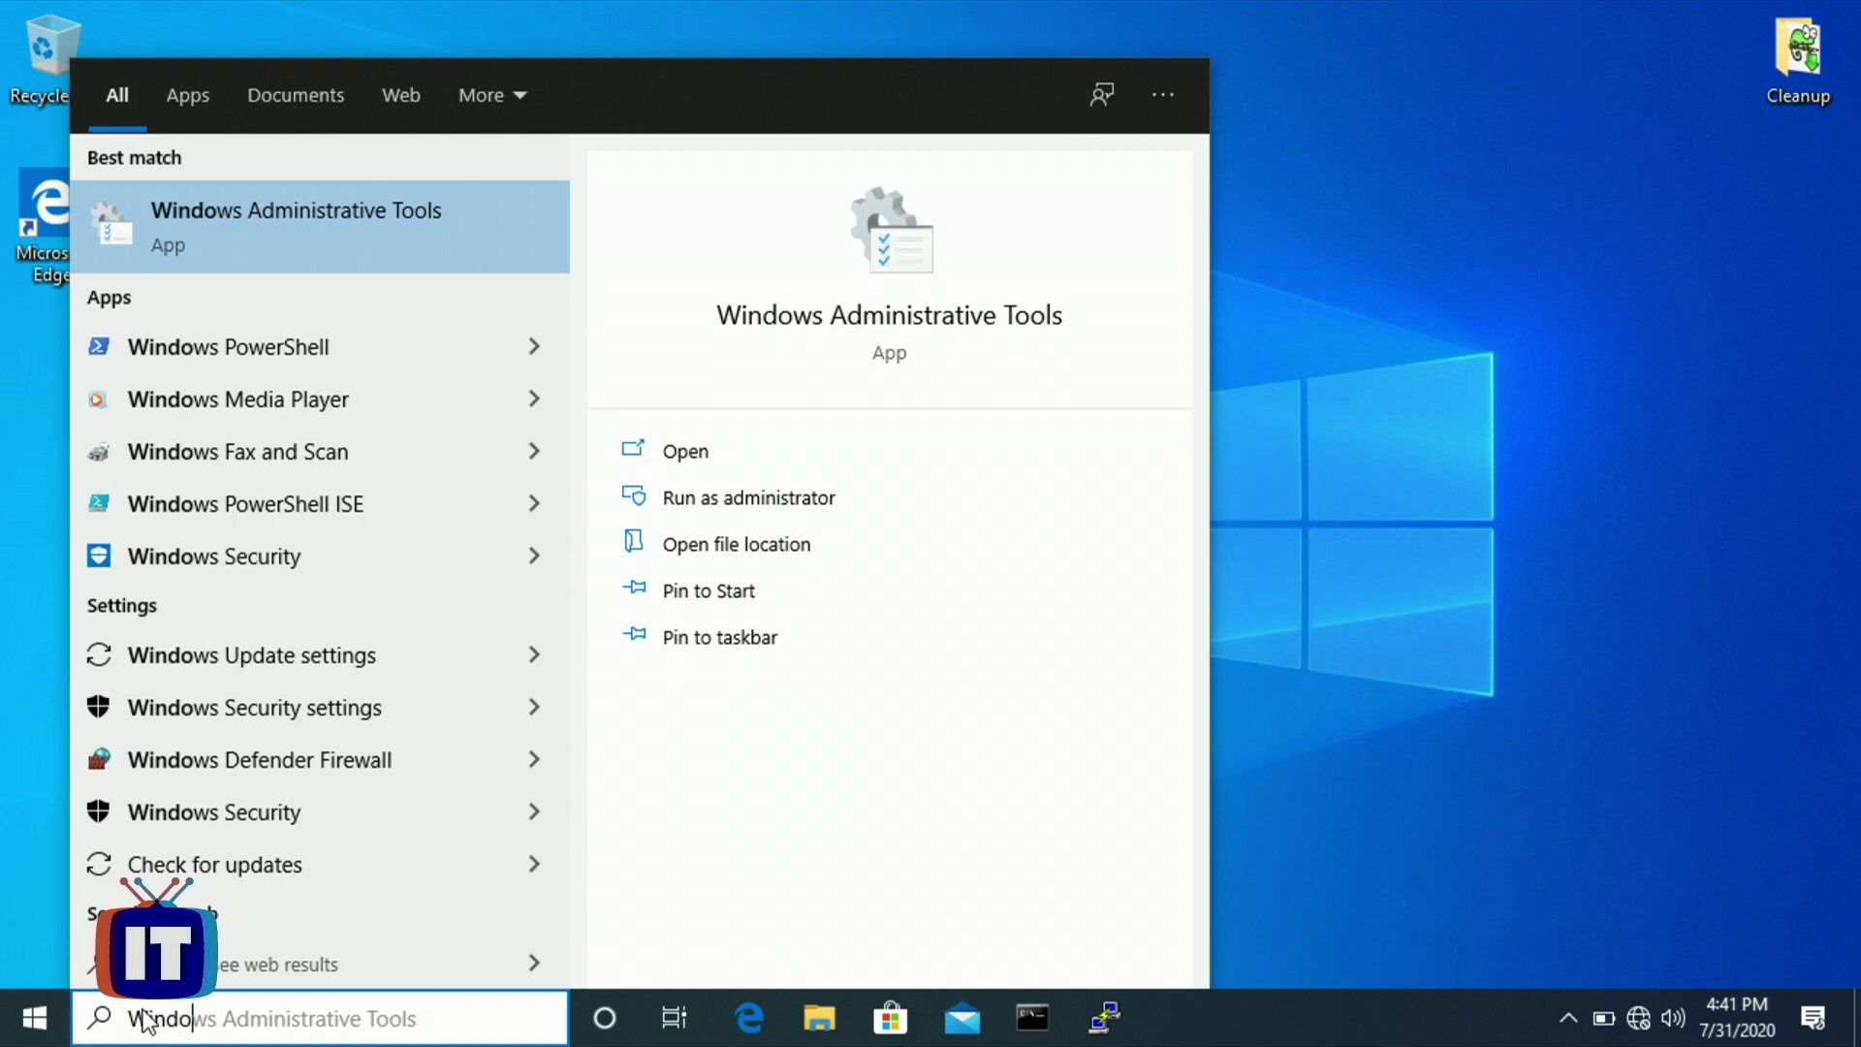
{"action": "key", "text": "Tab"}
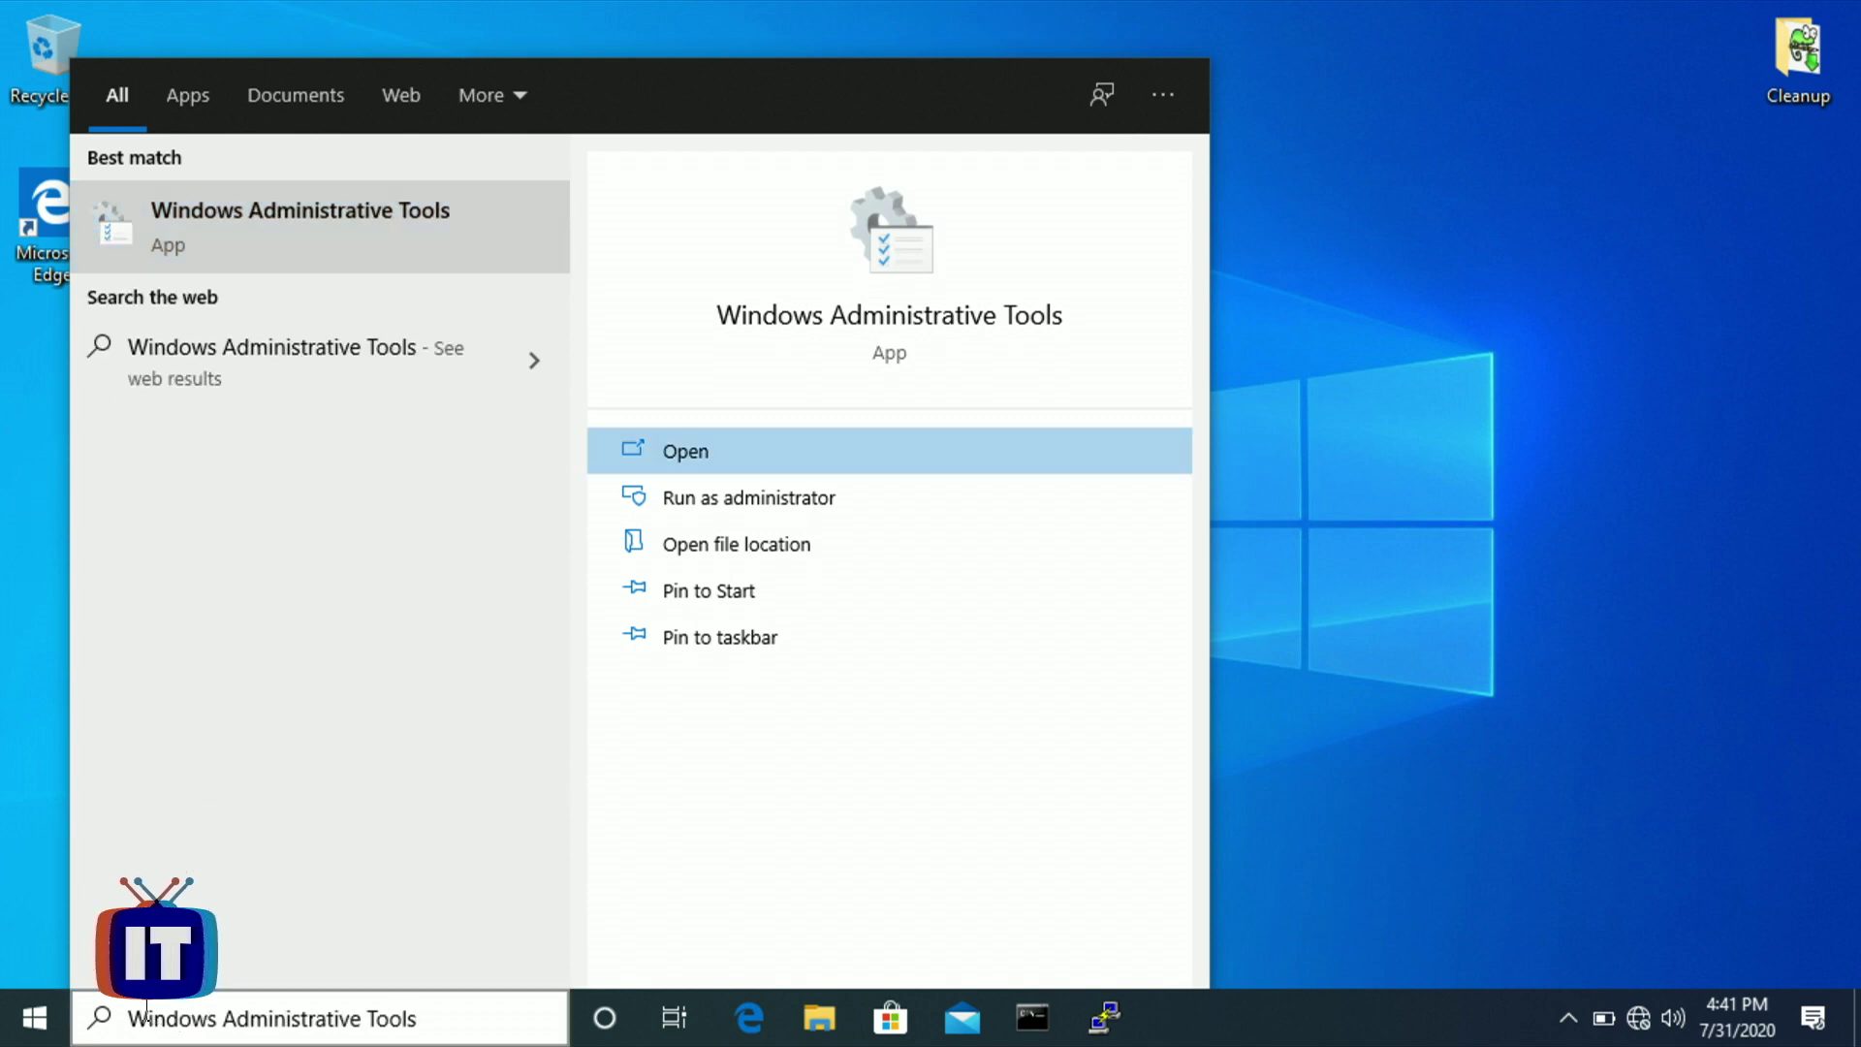
{"action": "left_click", "coordinate": [202, 229]}
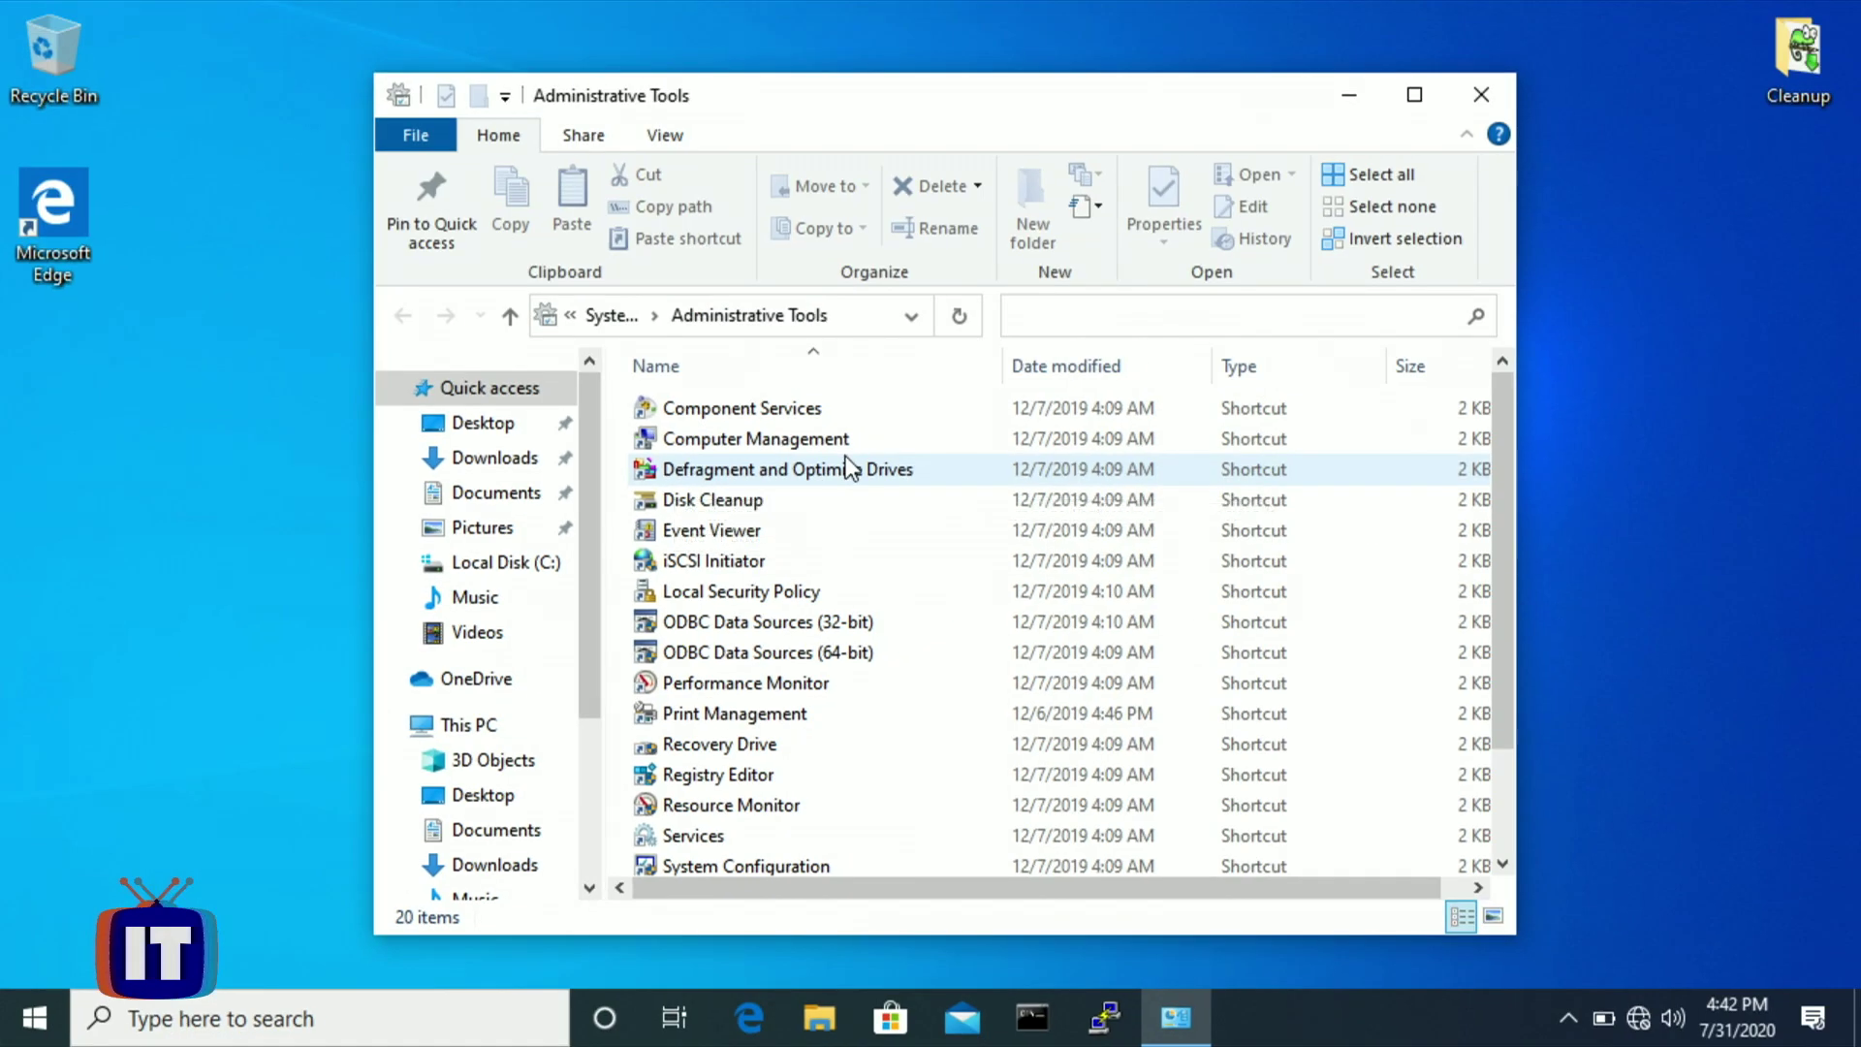
{"action": "left_click", "coordinate": [1475, 101]}
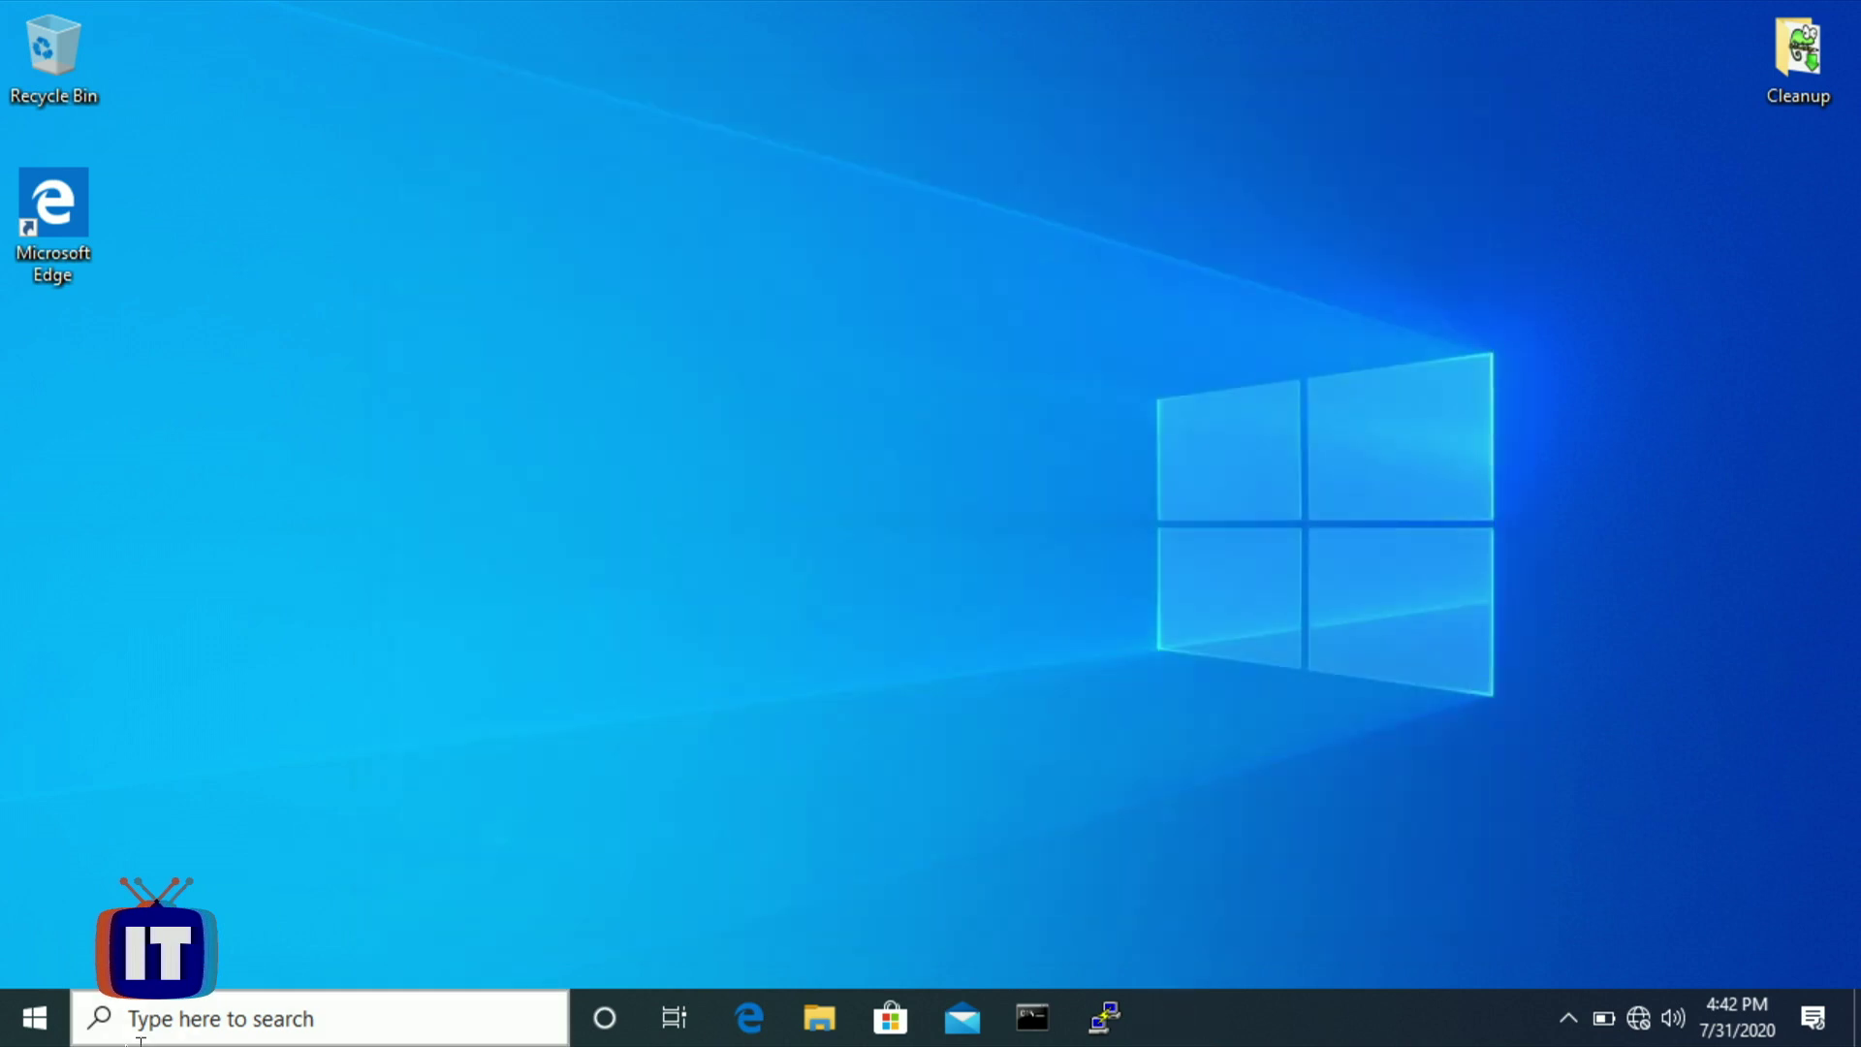
Search 'defra' and launch Defragment and Optimize Drives from the results.
{"action": "left_click", "coordinate": [159, 1013]}
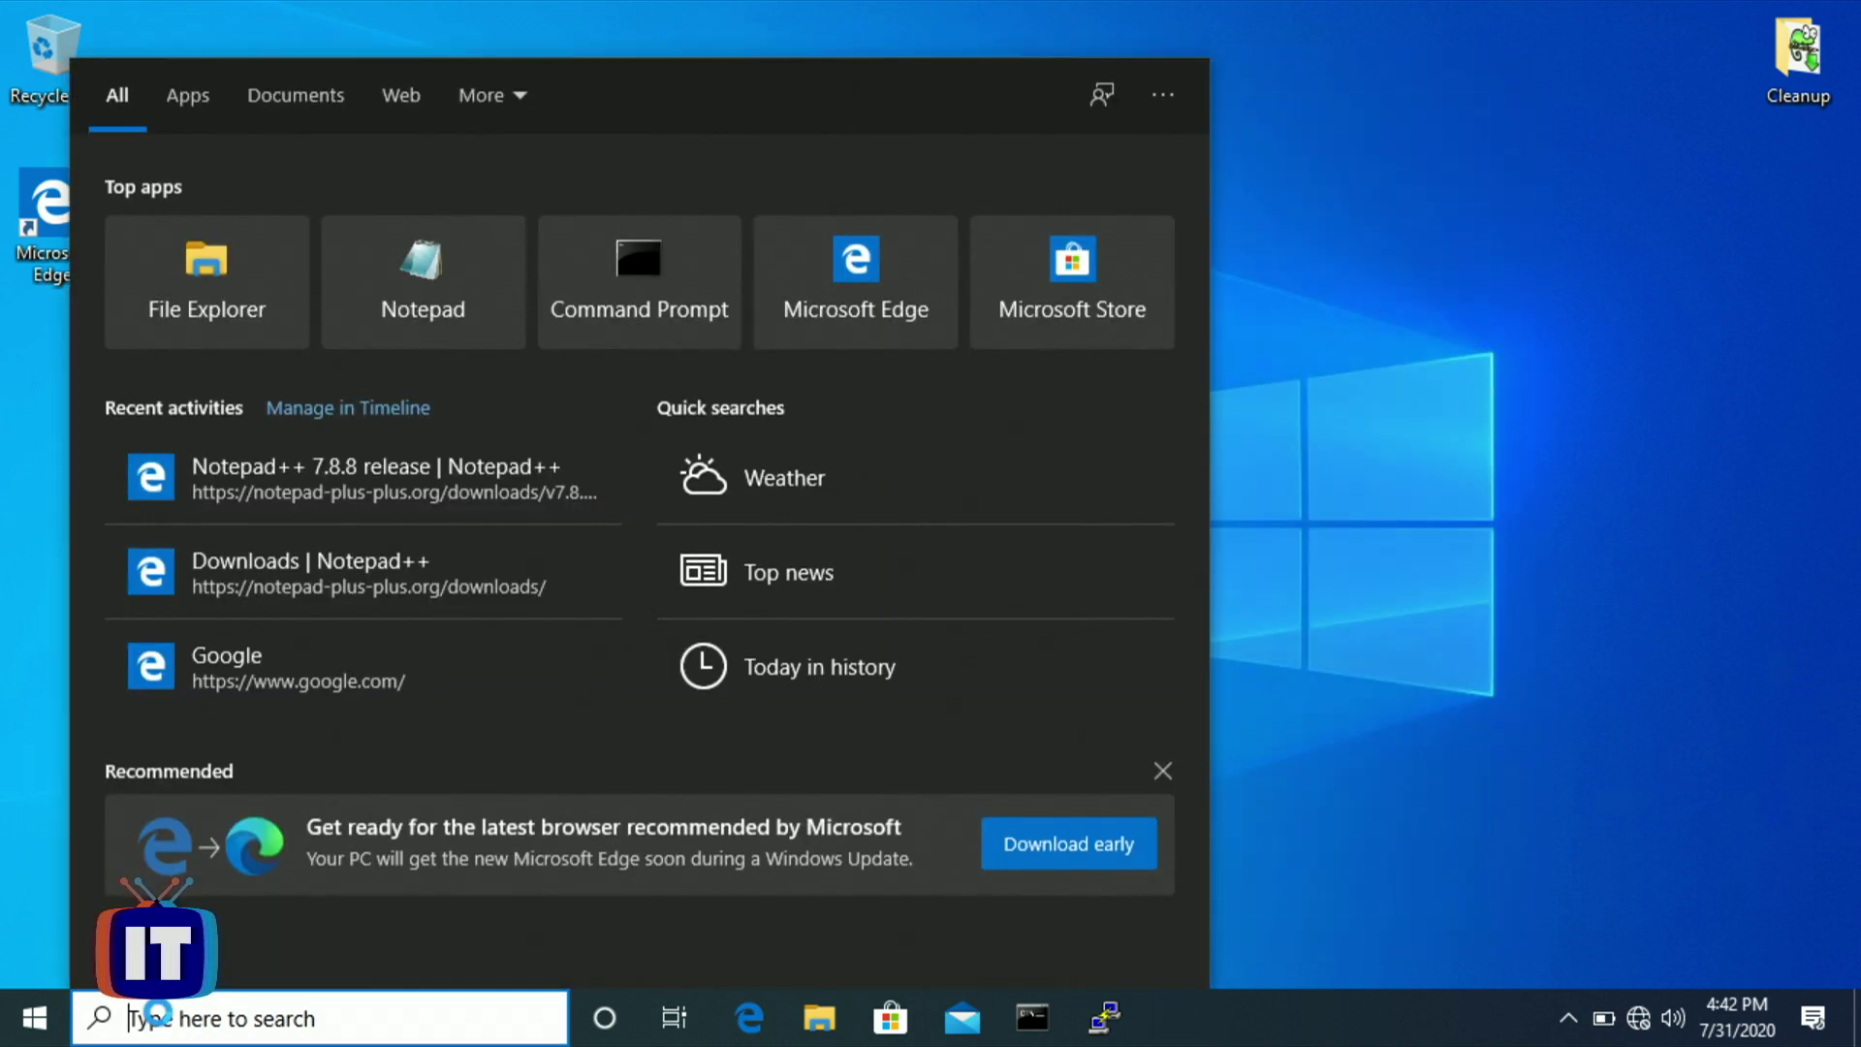
{"action": "type", "text": "defra"}
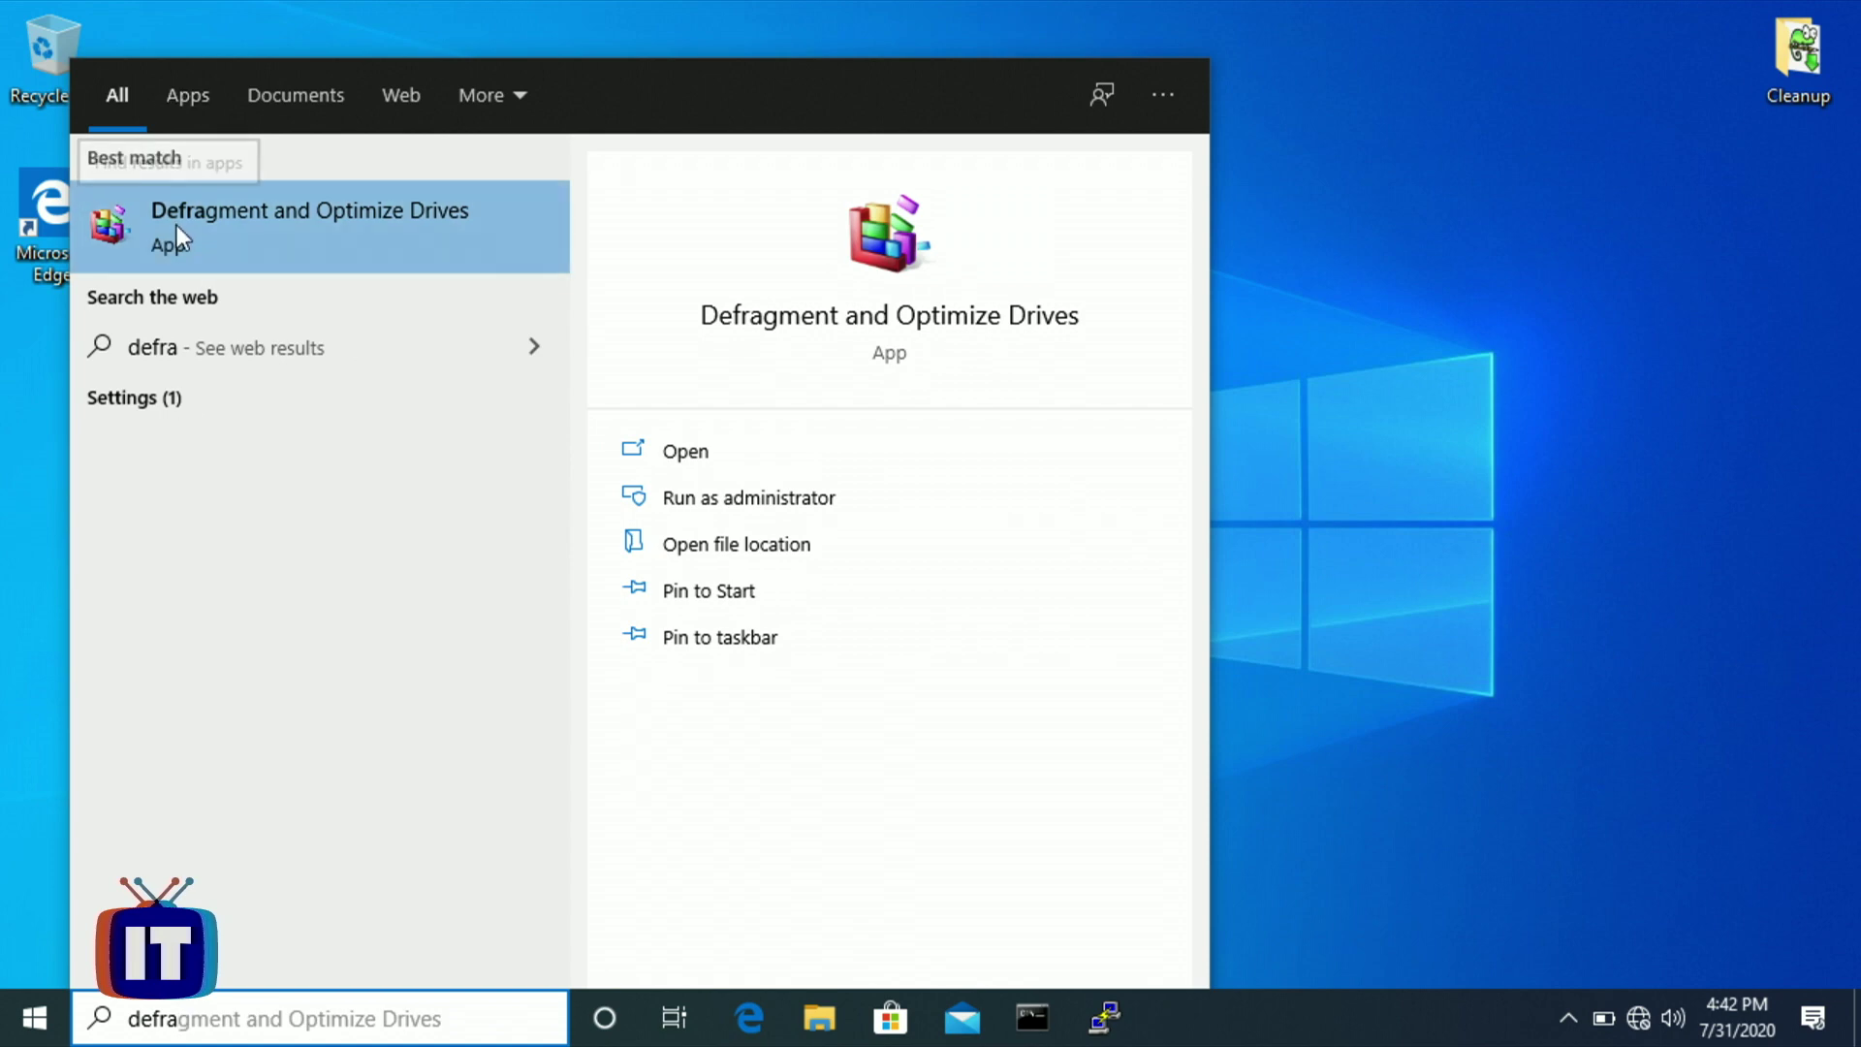
{"action": "left_click", "coordinate": [359, 213]}
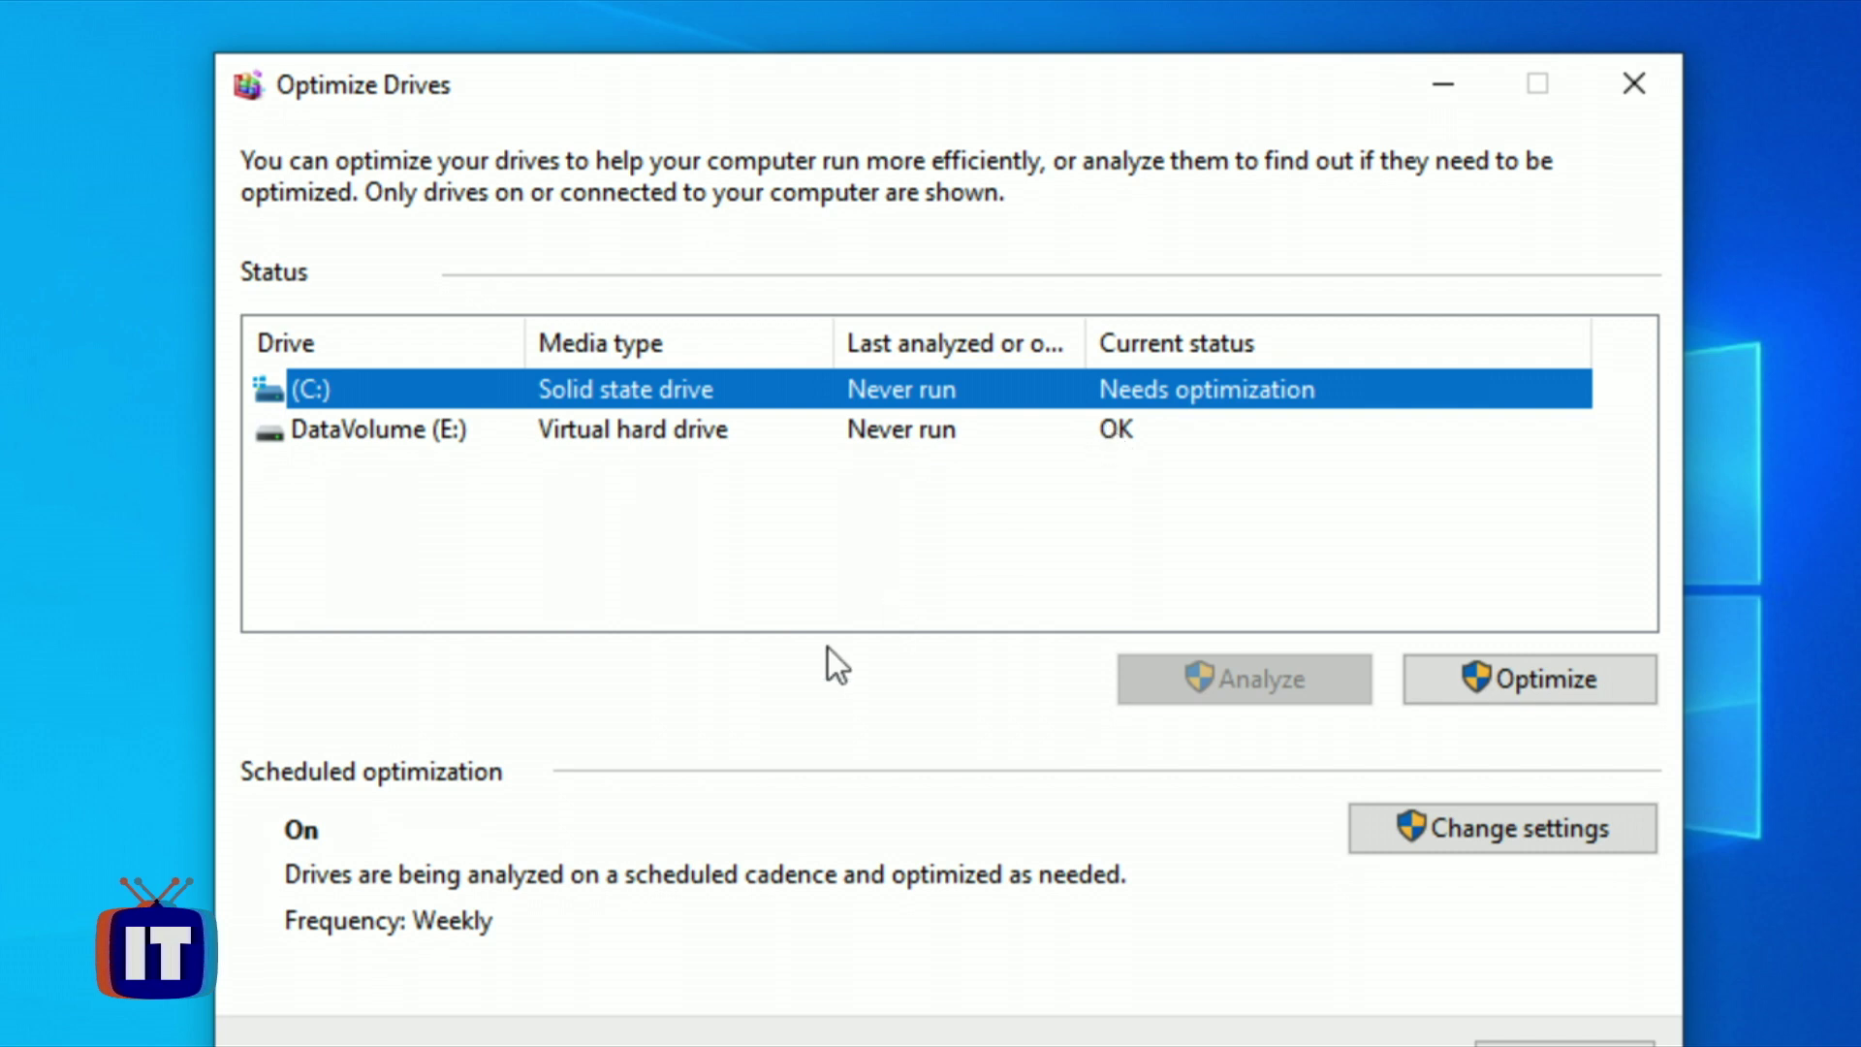
Optimize the DataVolume (E:) drive until it shows OK with 100% space efficiency.
{"action": "left_click", "coordinate": [872, 431]}
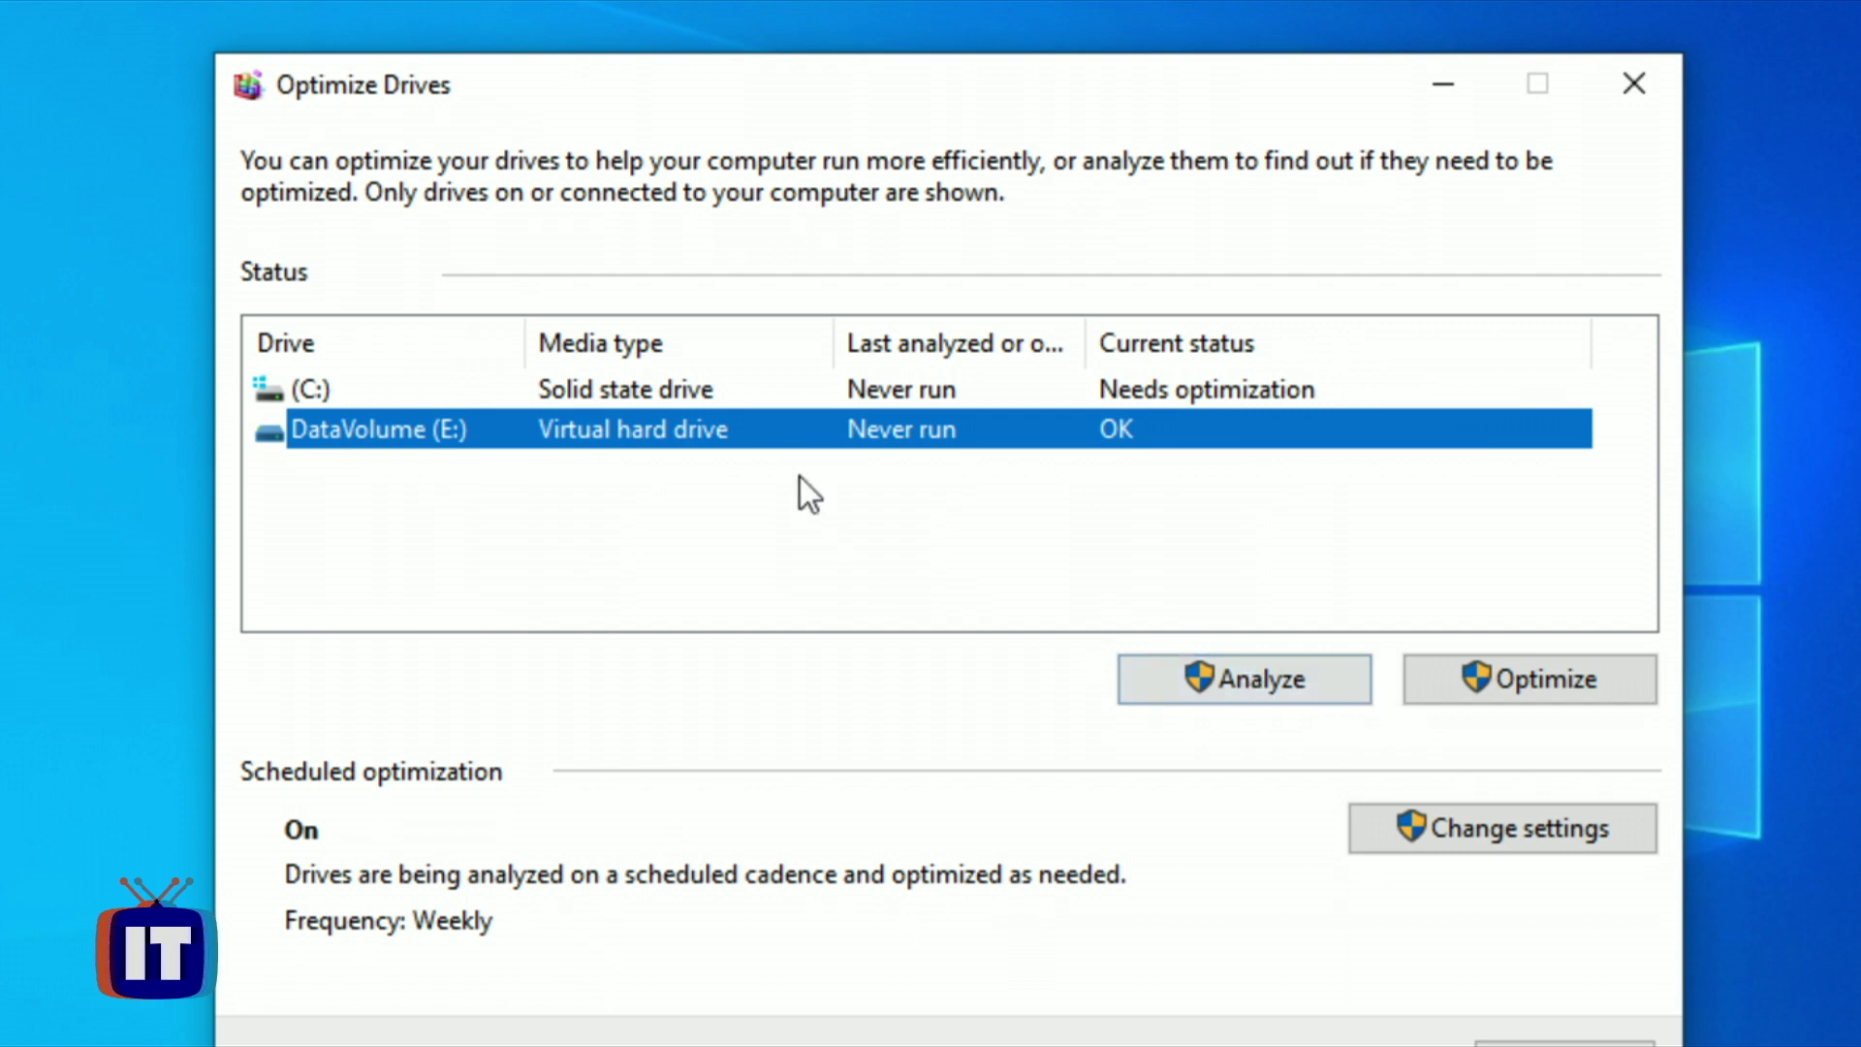
{"action": "left_click", "coordinate": [1510, 692]}
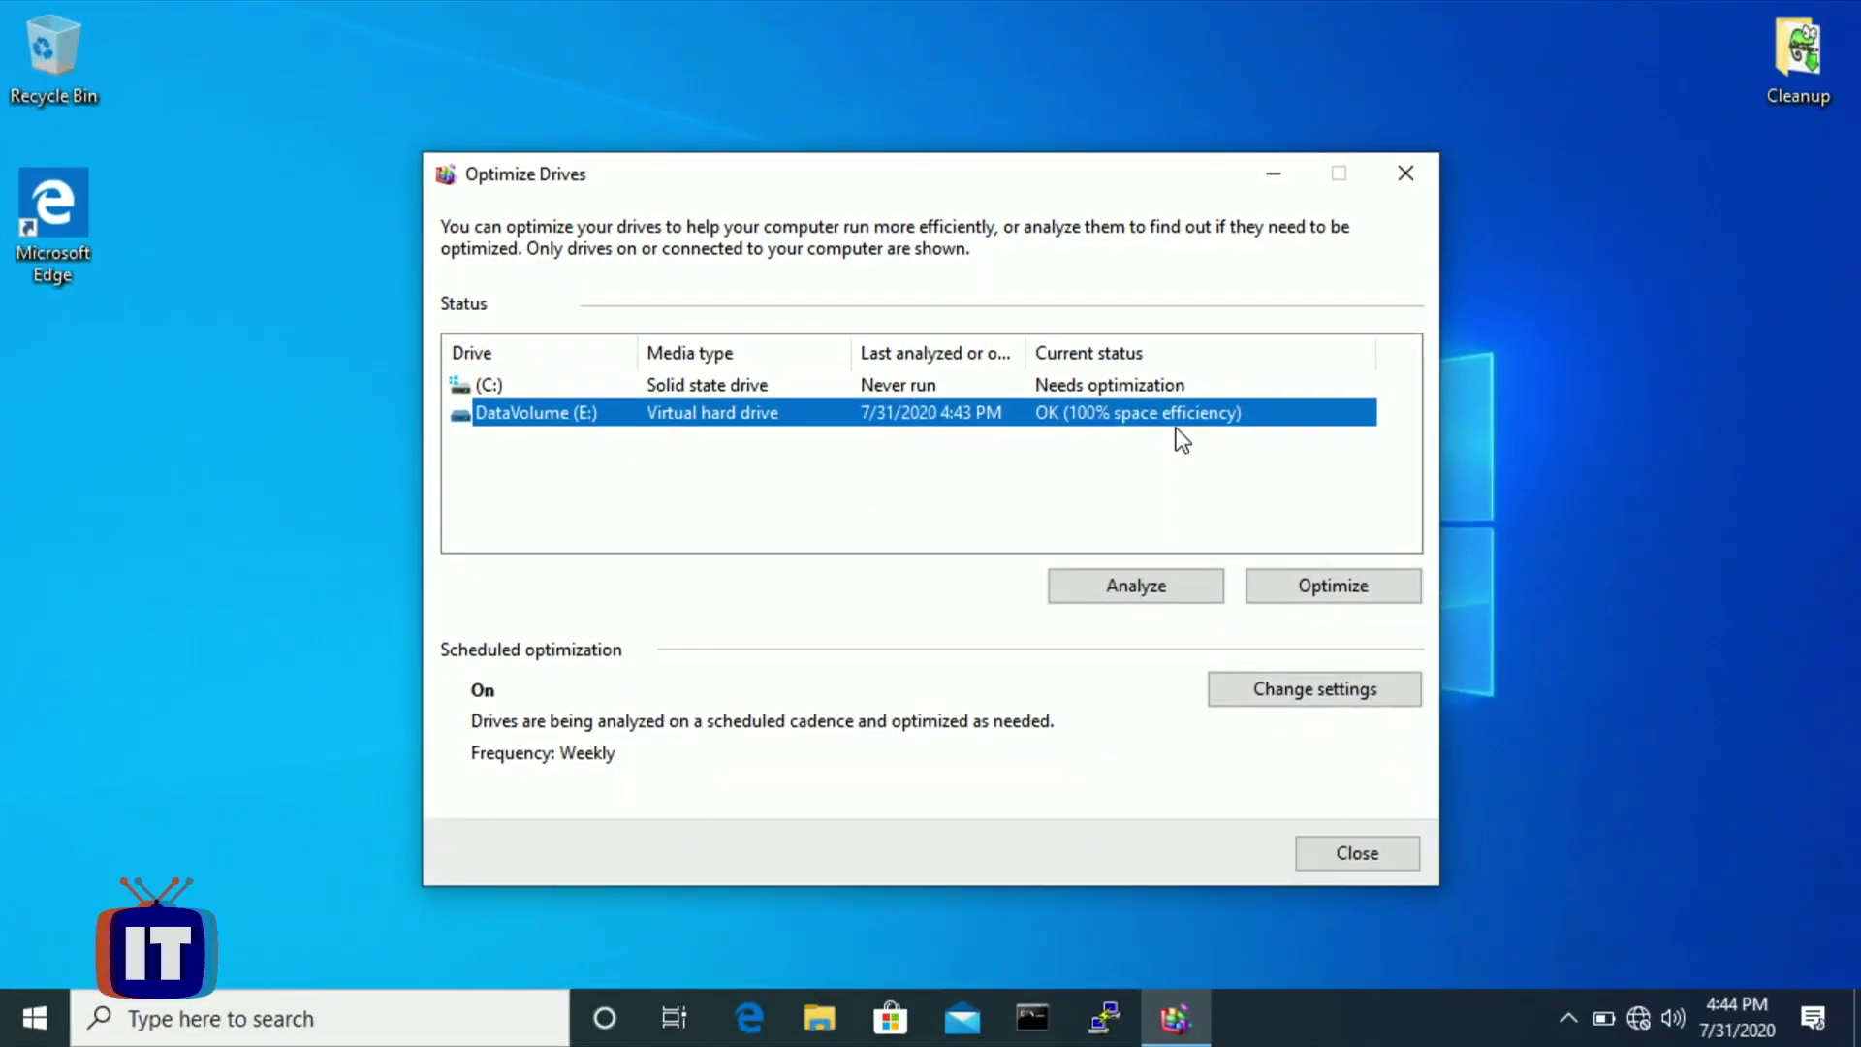
Close Optimize Drives and search 'cmd' to find Command Prompt.
{"action": "left_click", "coordinate": [1407, 169]}
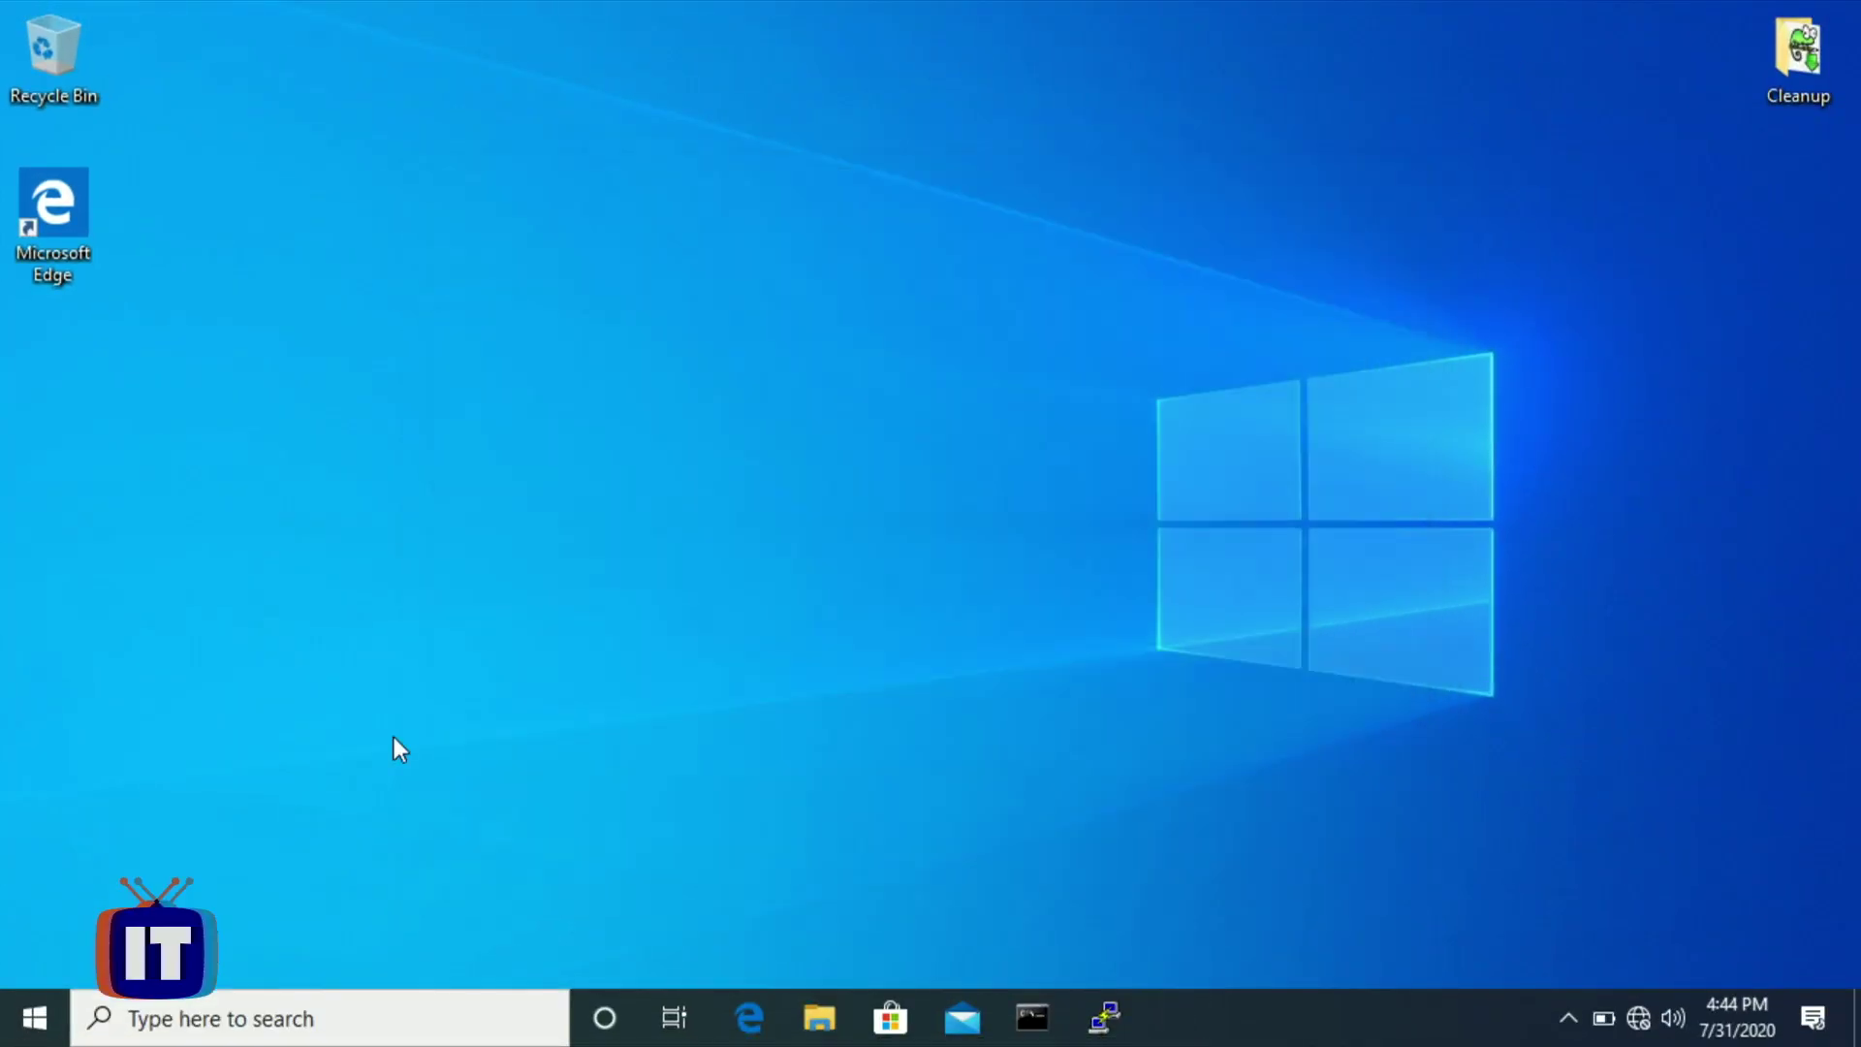
{"action": "left_click", "coordinate": [292, 1008]}
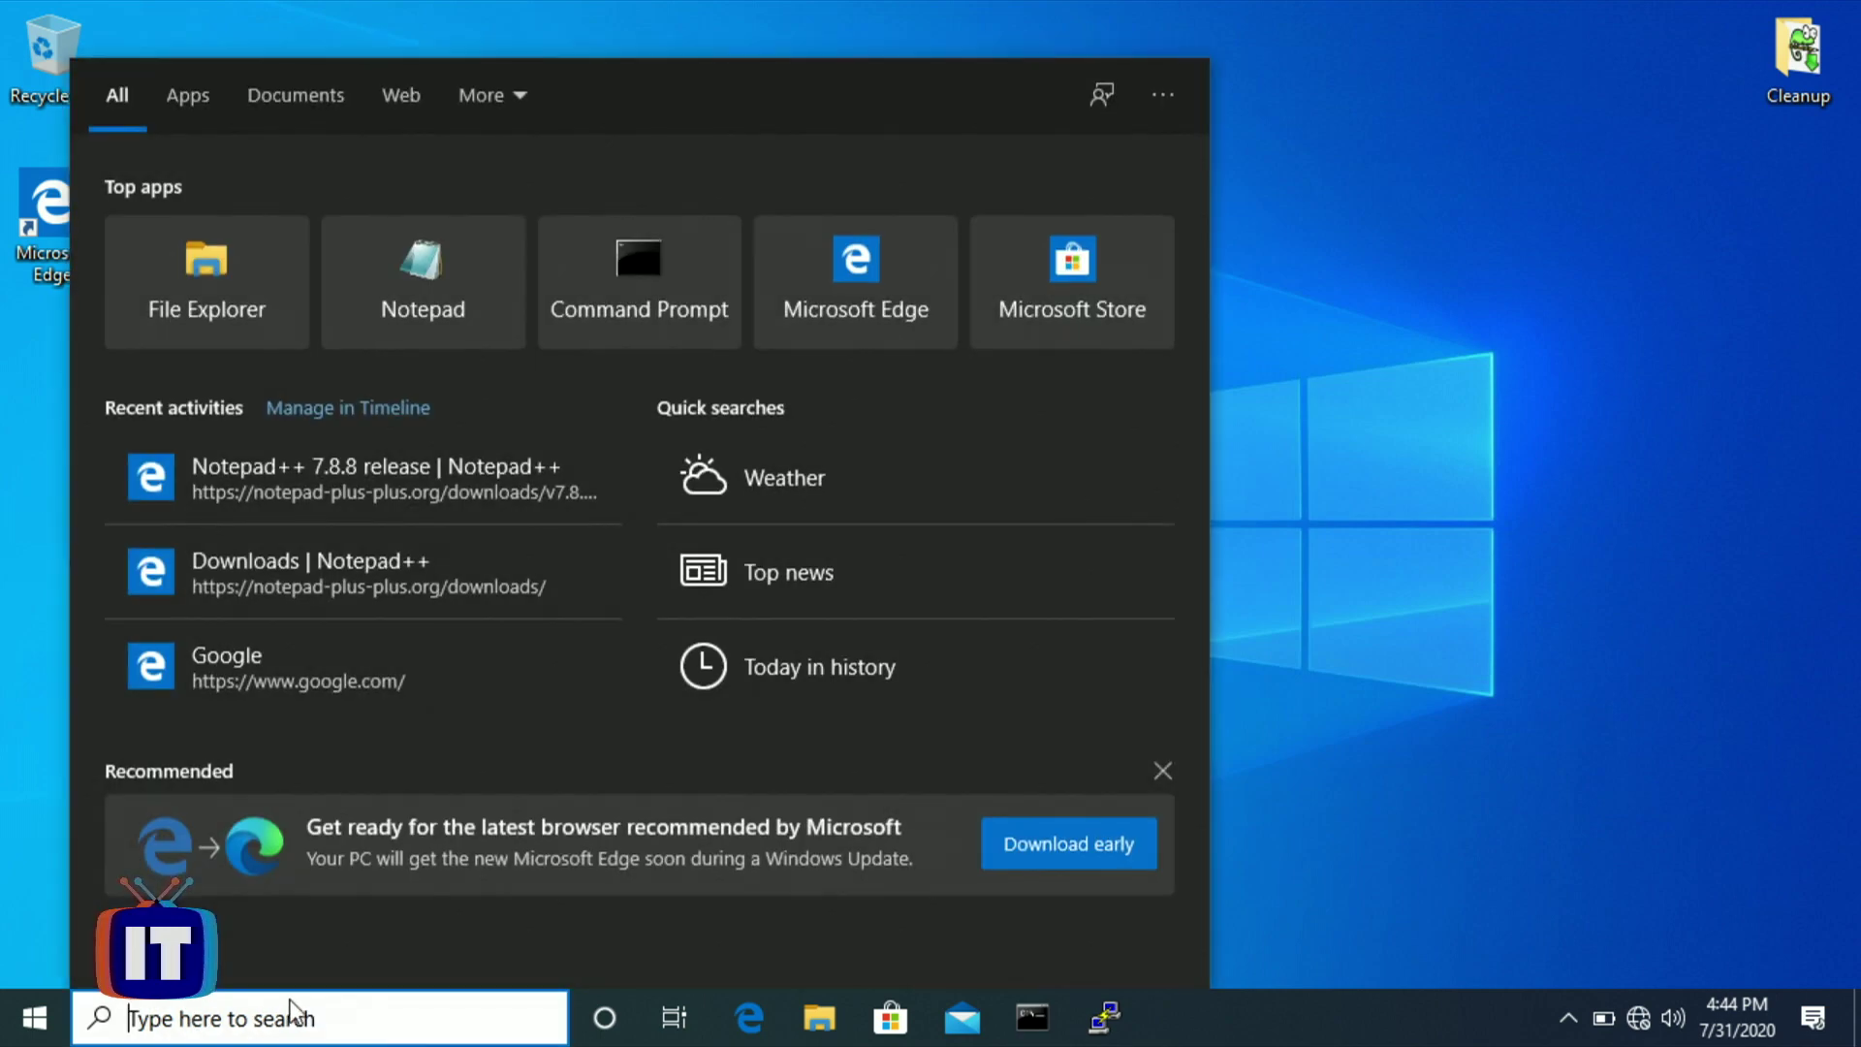
{"action": "type", "text": "cmd"}
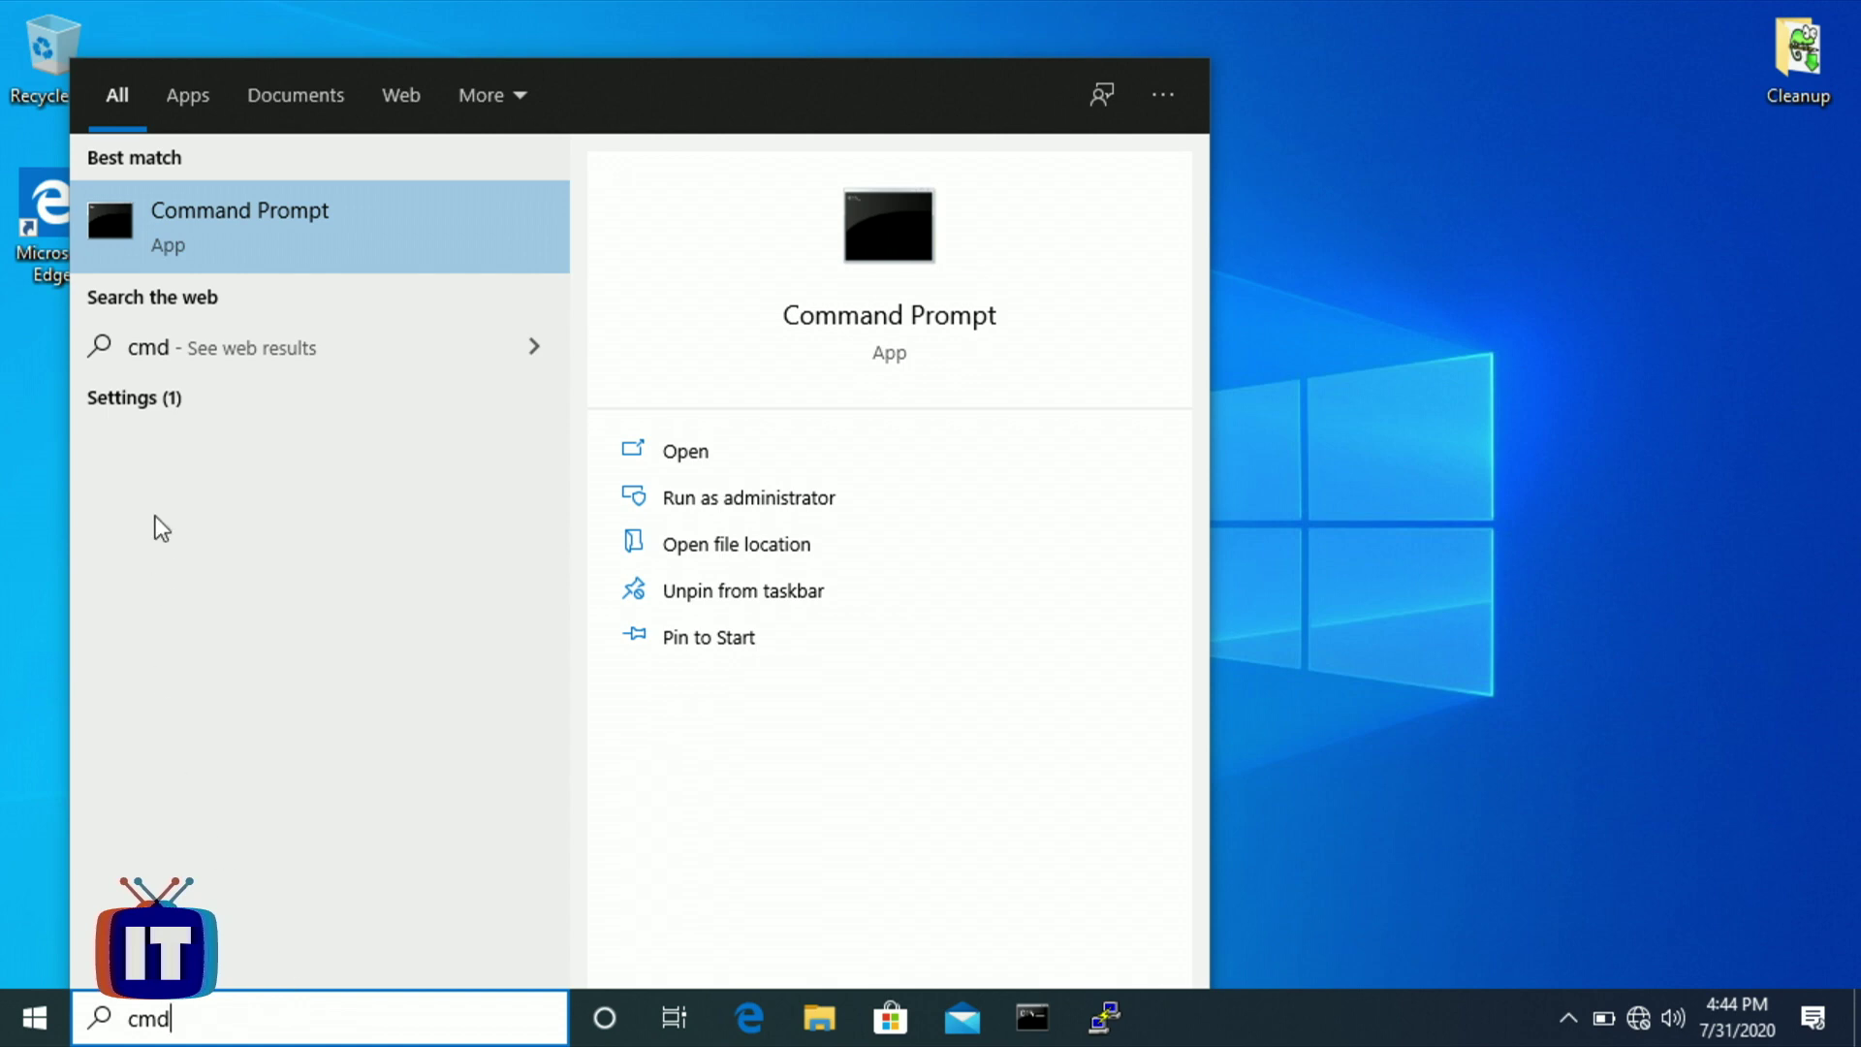
{"action": "right_click", "coordinate": [177, 219]}
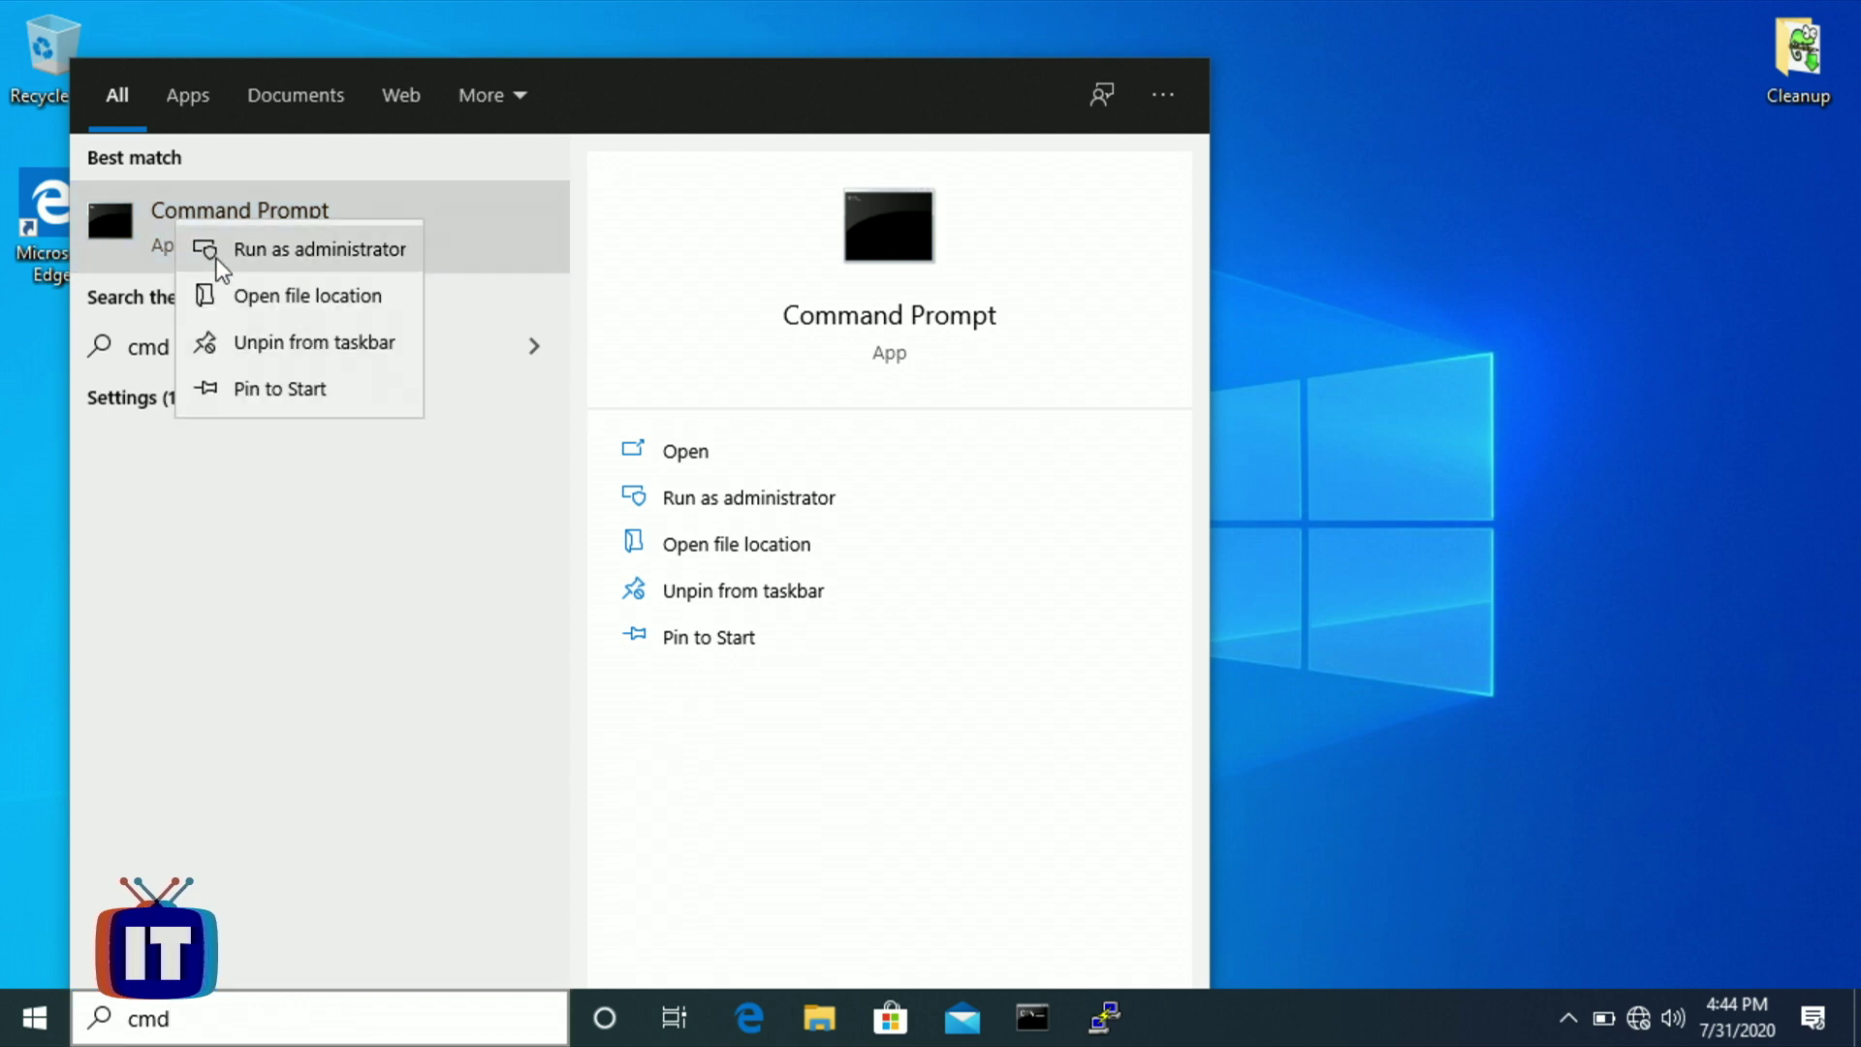
{"action": "left_click", "coordinate": [211, 1025]}
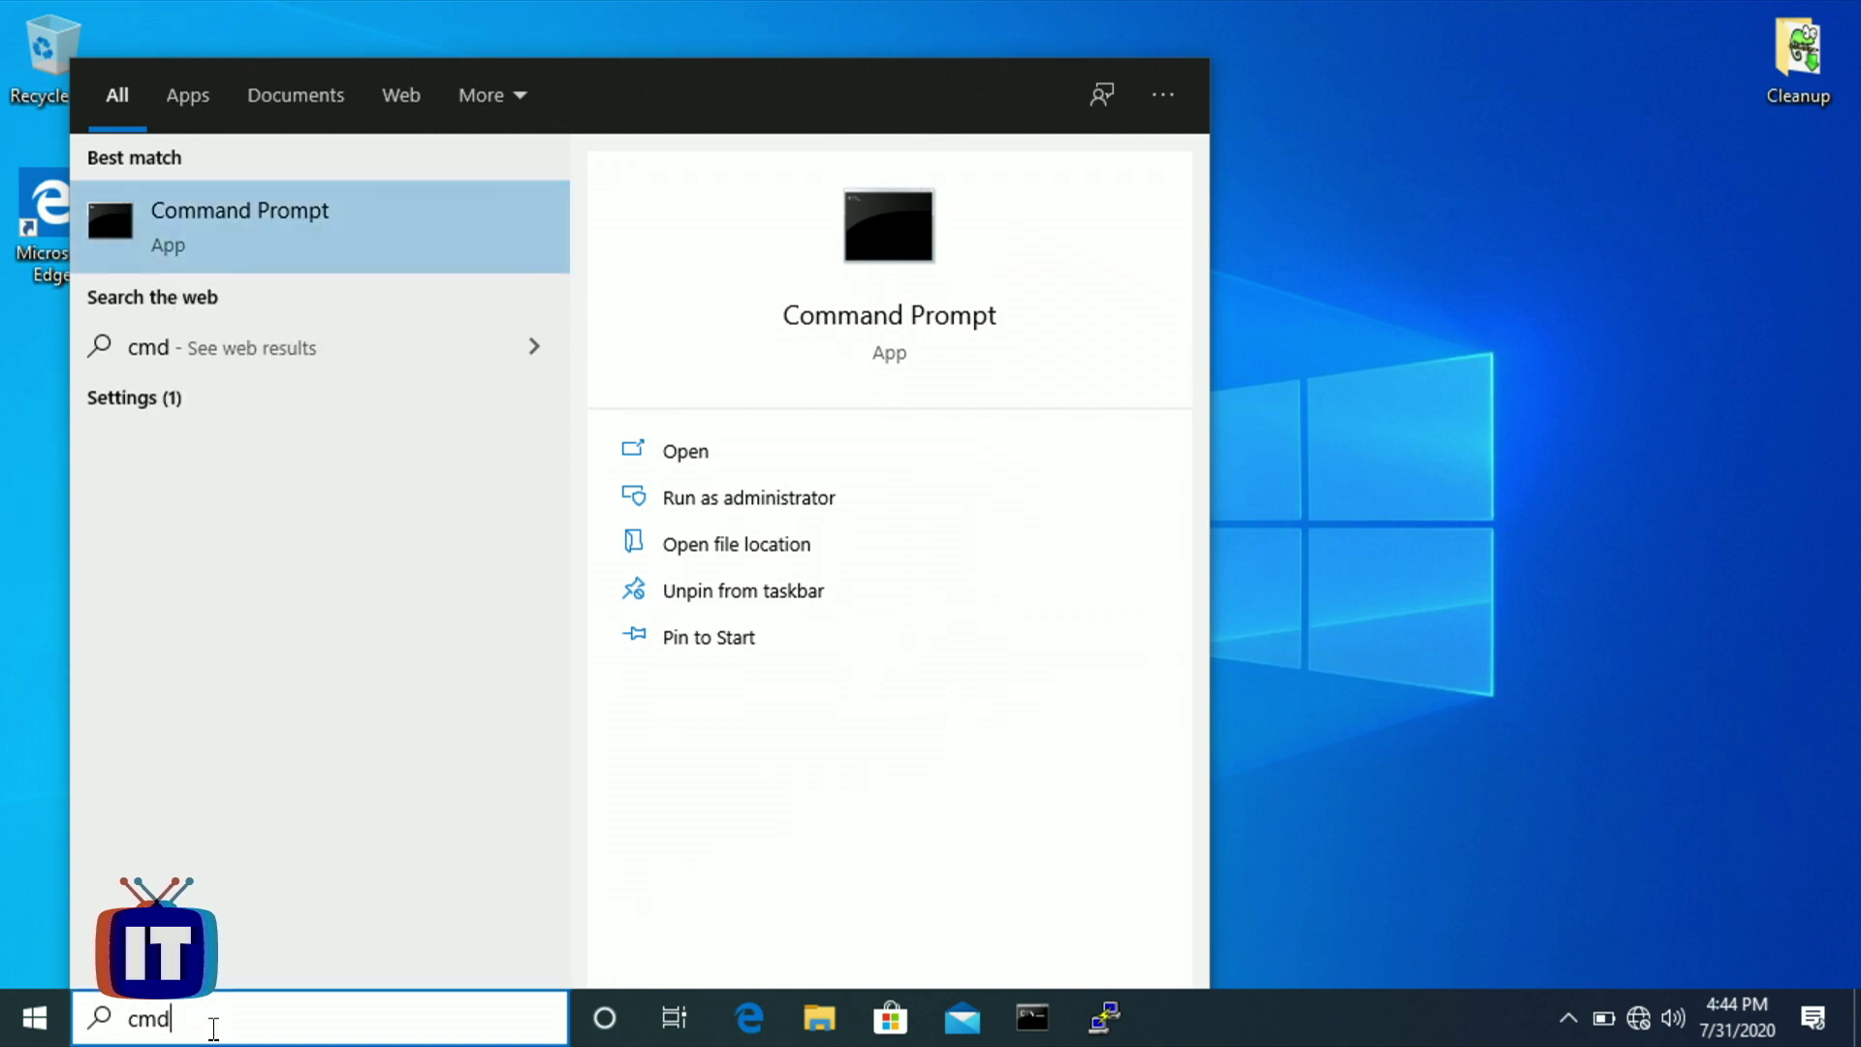
Launch Command Prompt as administrator with Ctrl+Shift+Enter, approving the UAC prompt.
{"action": "key", "text": "ctrl+shift+Return"}
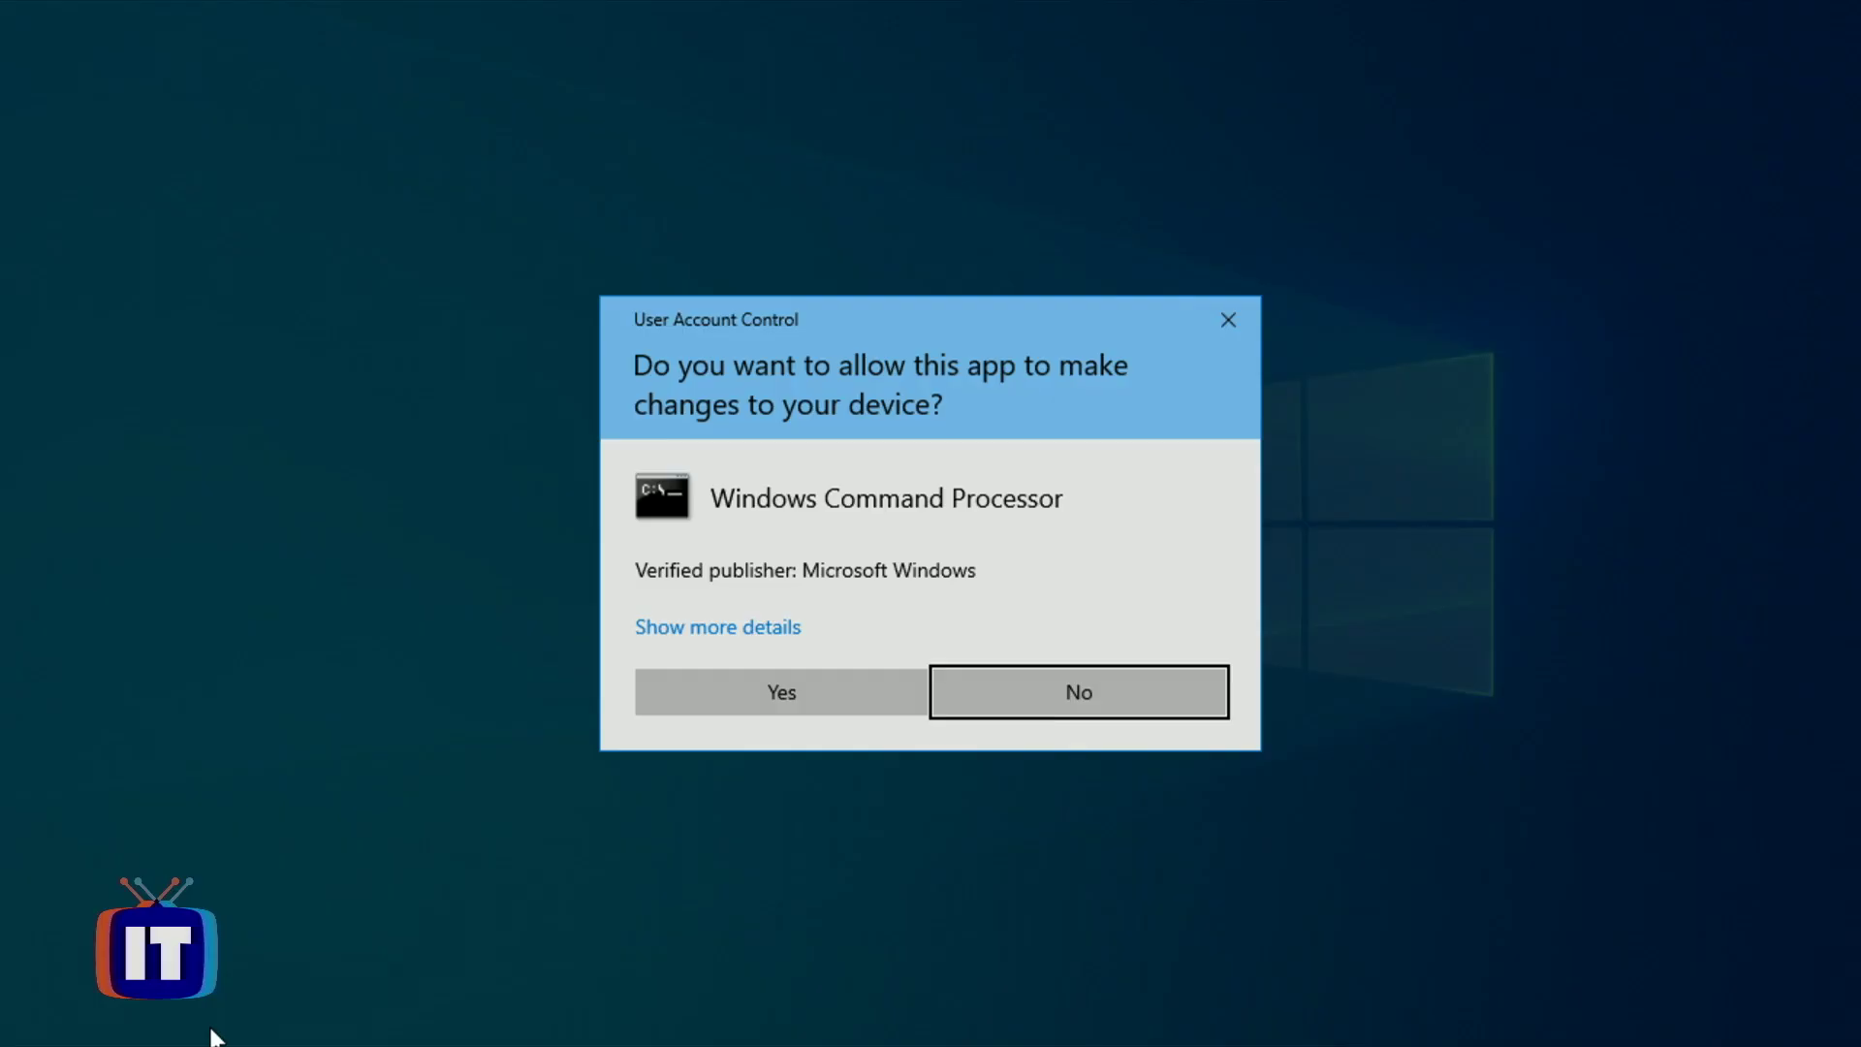
{"action": "key", "text": "Left"}
{"action": "key", "text": "Return"}
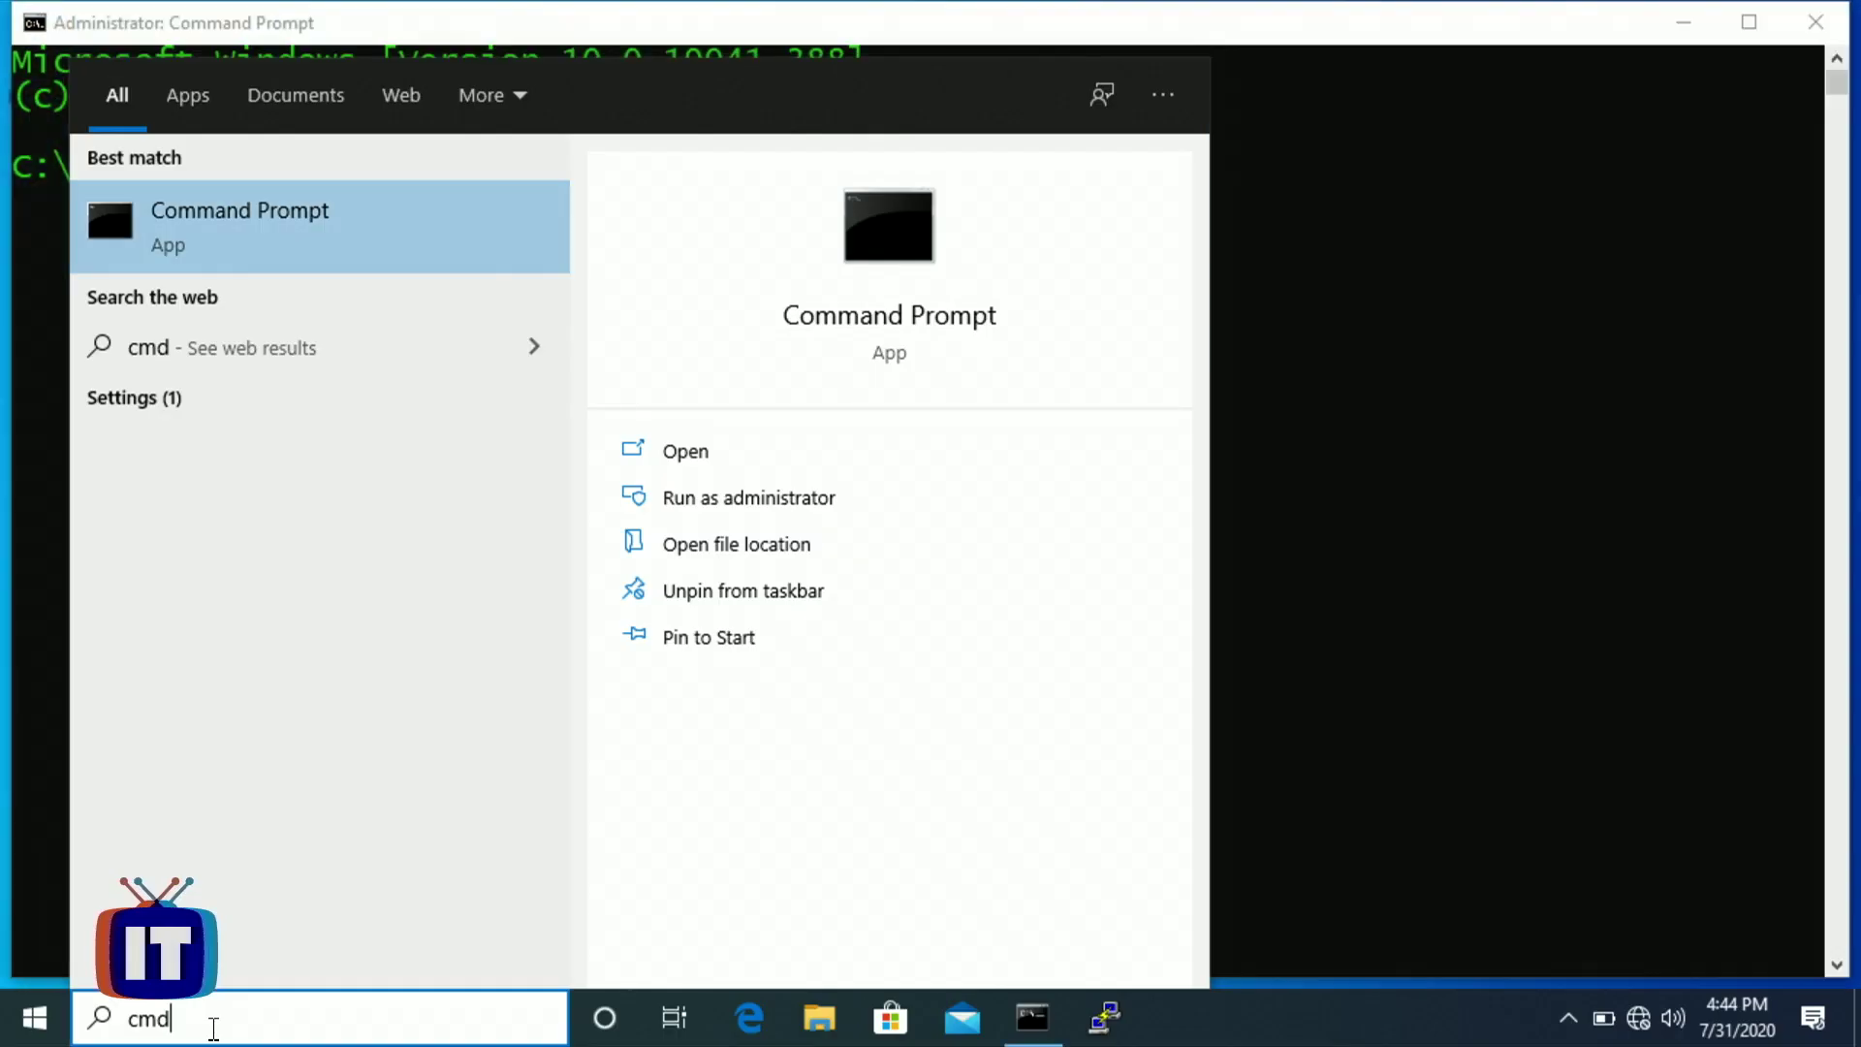
{"action": "left_click", "coordinate": [1467, 480]}
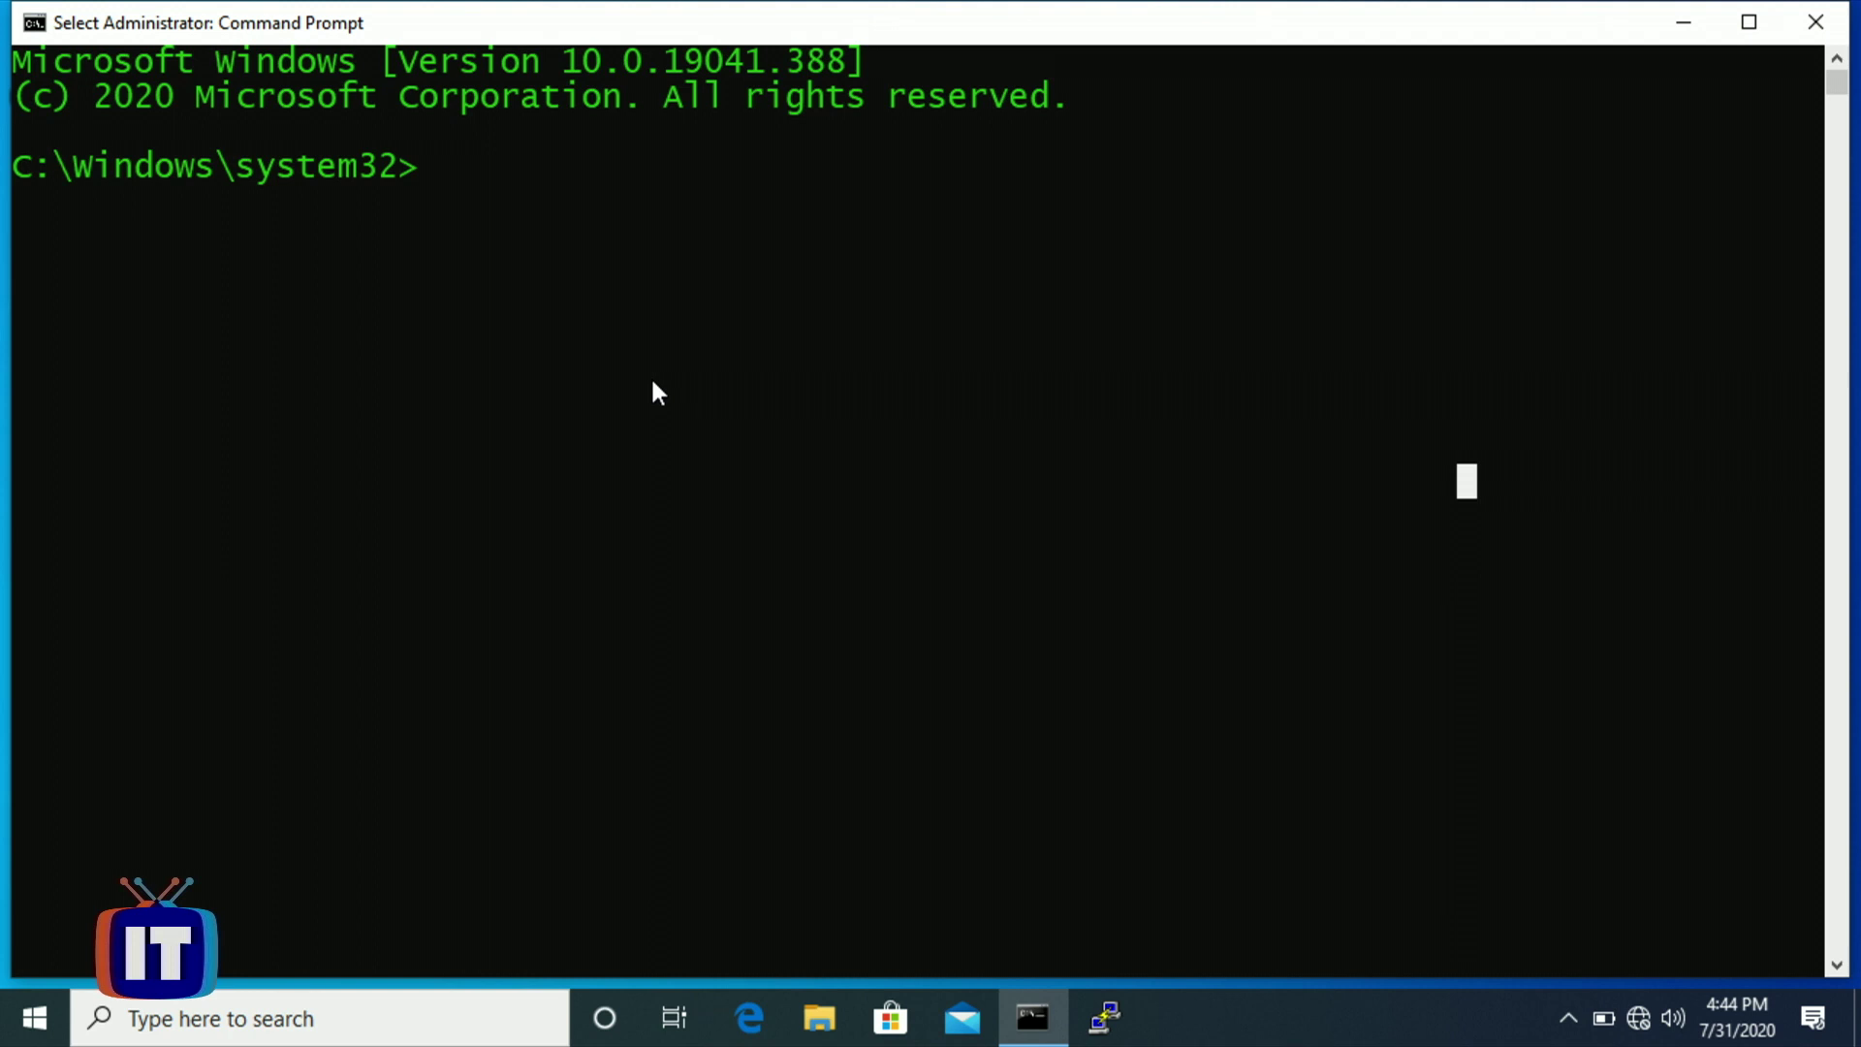
Switch to the C:\ root with cd\ and clear the console with cls.
{"action": "type", "text": "cd\\"}
{"action": "key", "text": "Return"}
{"action": "key", "text": "Return"}
{"action": "key", "text": "Return"}
{"action": "type", "text": "cle"}
{"action": "key", "text": "BackSpace"}
{"action": "type", "text": "s"}
{"action": "key", "text": "Return"}
{"action": "key", "text": "Return"}
{"action": "key", "text": "Return"}
{"action": "key", "text": "Return"}
{"action": "key", "text": "Return"}
Run defrag /? and scroll through its help text.
{"action": "type", "text": "def"}
{"action": "type", "text": "ras"}
{"action": "key", "text": "BackSpace"}
{"action": "type", "text": "g /"}
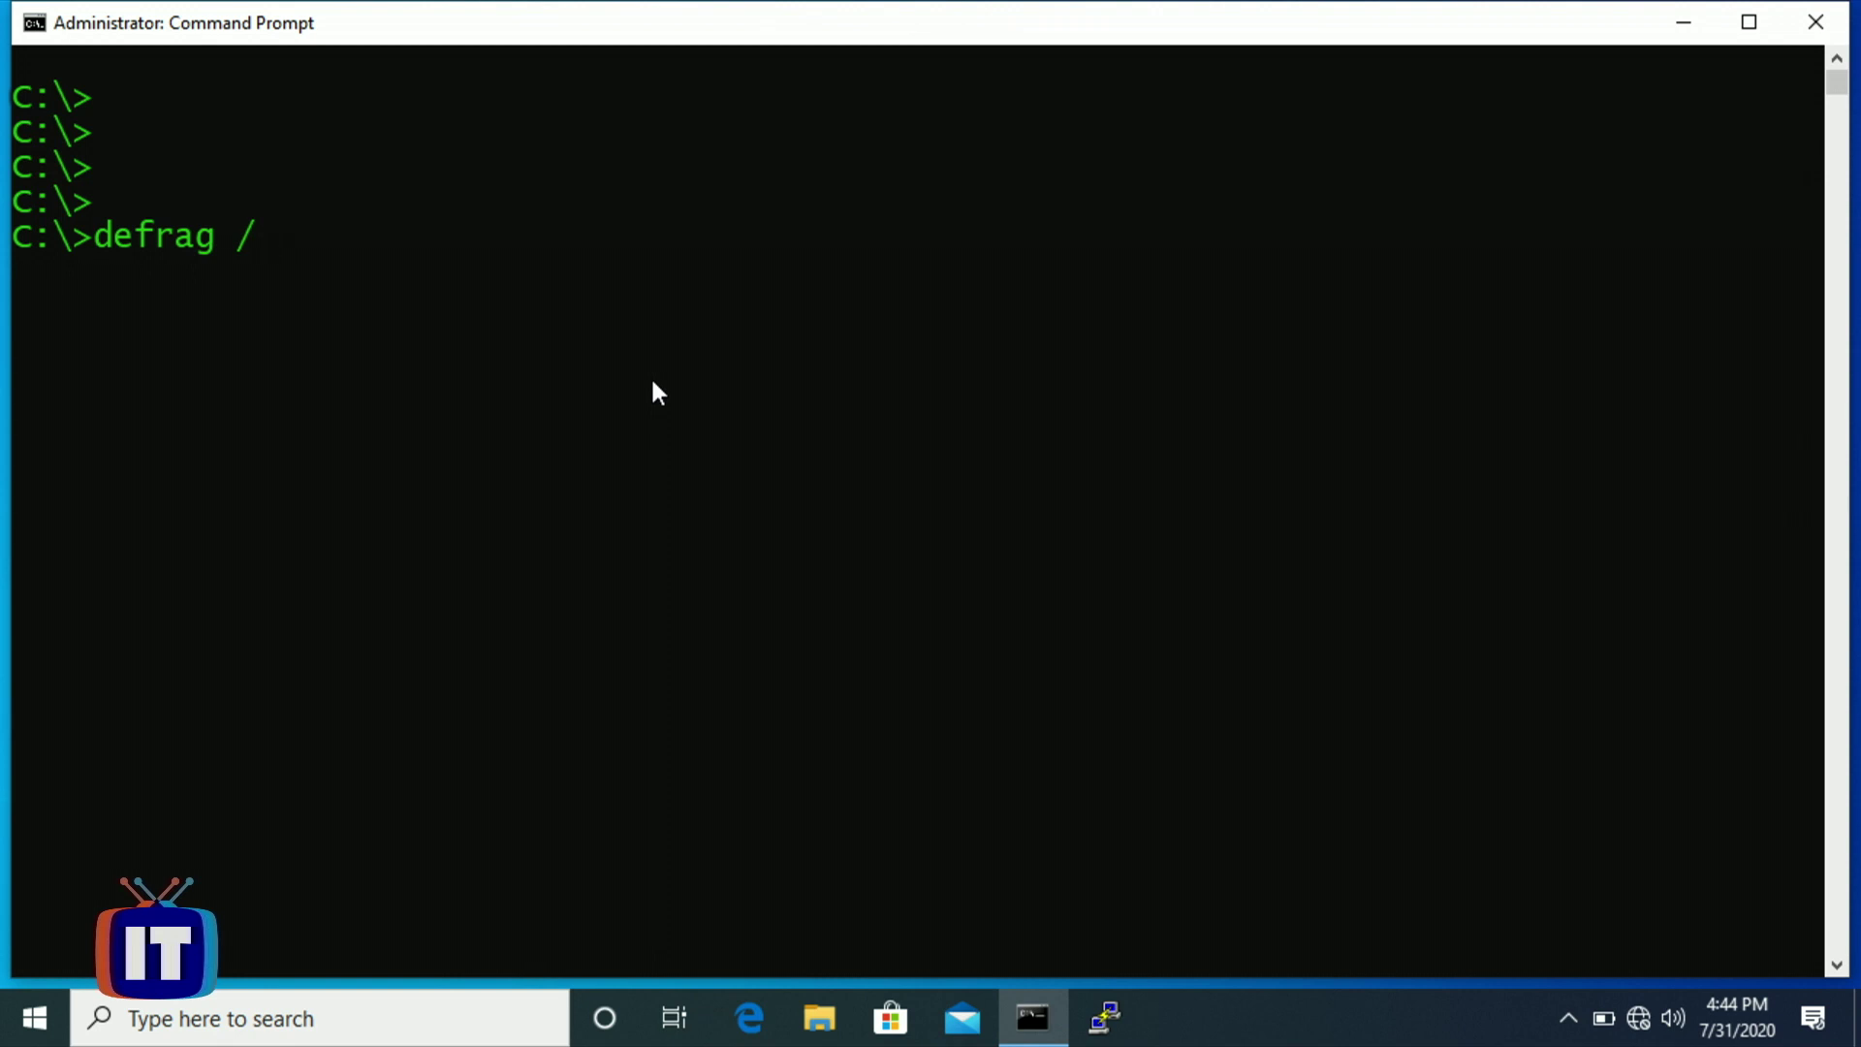
{"action": "type", "text": "?"}
{"action": "key", "text": "Return"}
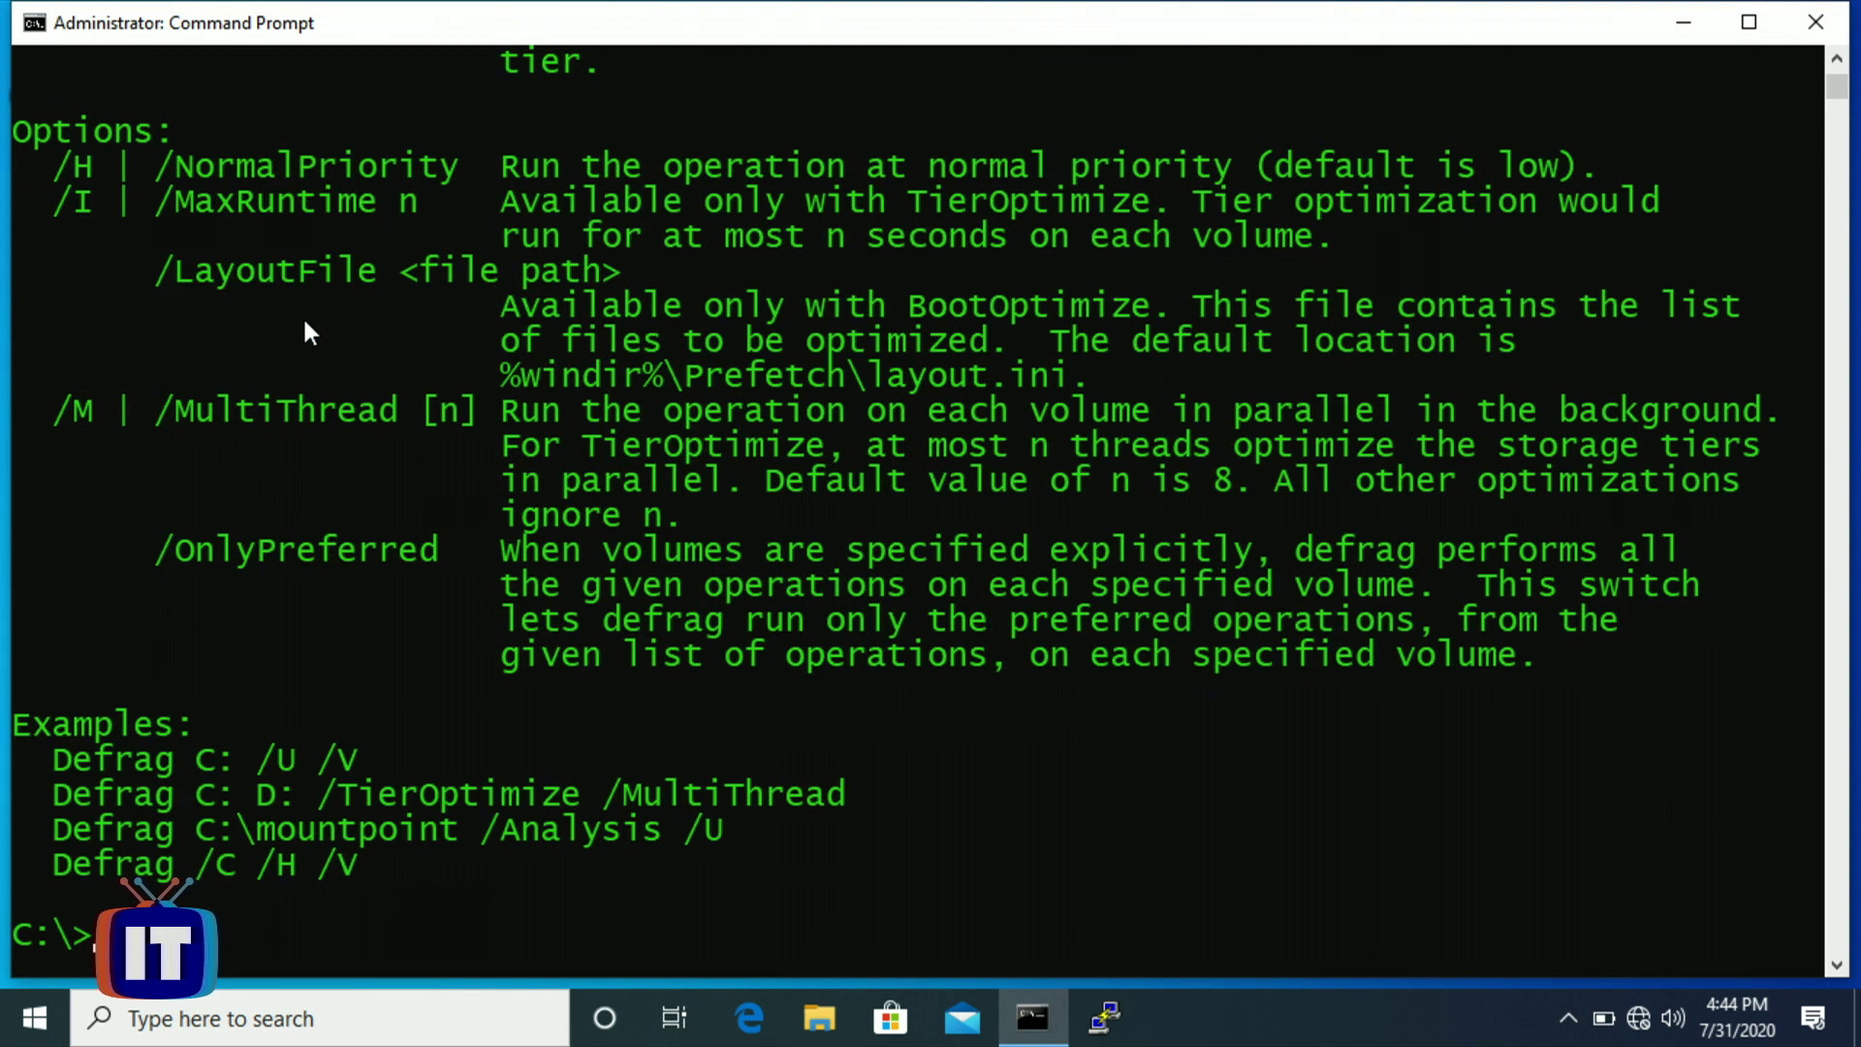
{"action": "scroll", "coordinate": [309, 333], "scroll_direction": "up", "scroll_amount": 6}
{"action": "scroll", "coordinate": [304, 323], "scroll_direction": "up", "scroll_amount": 4}
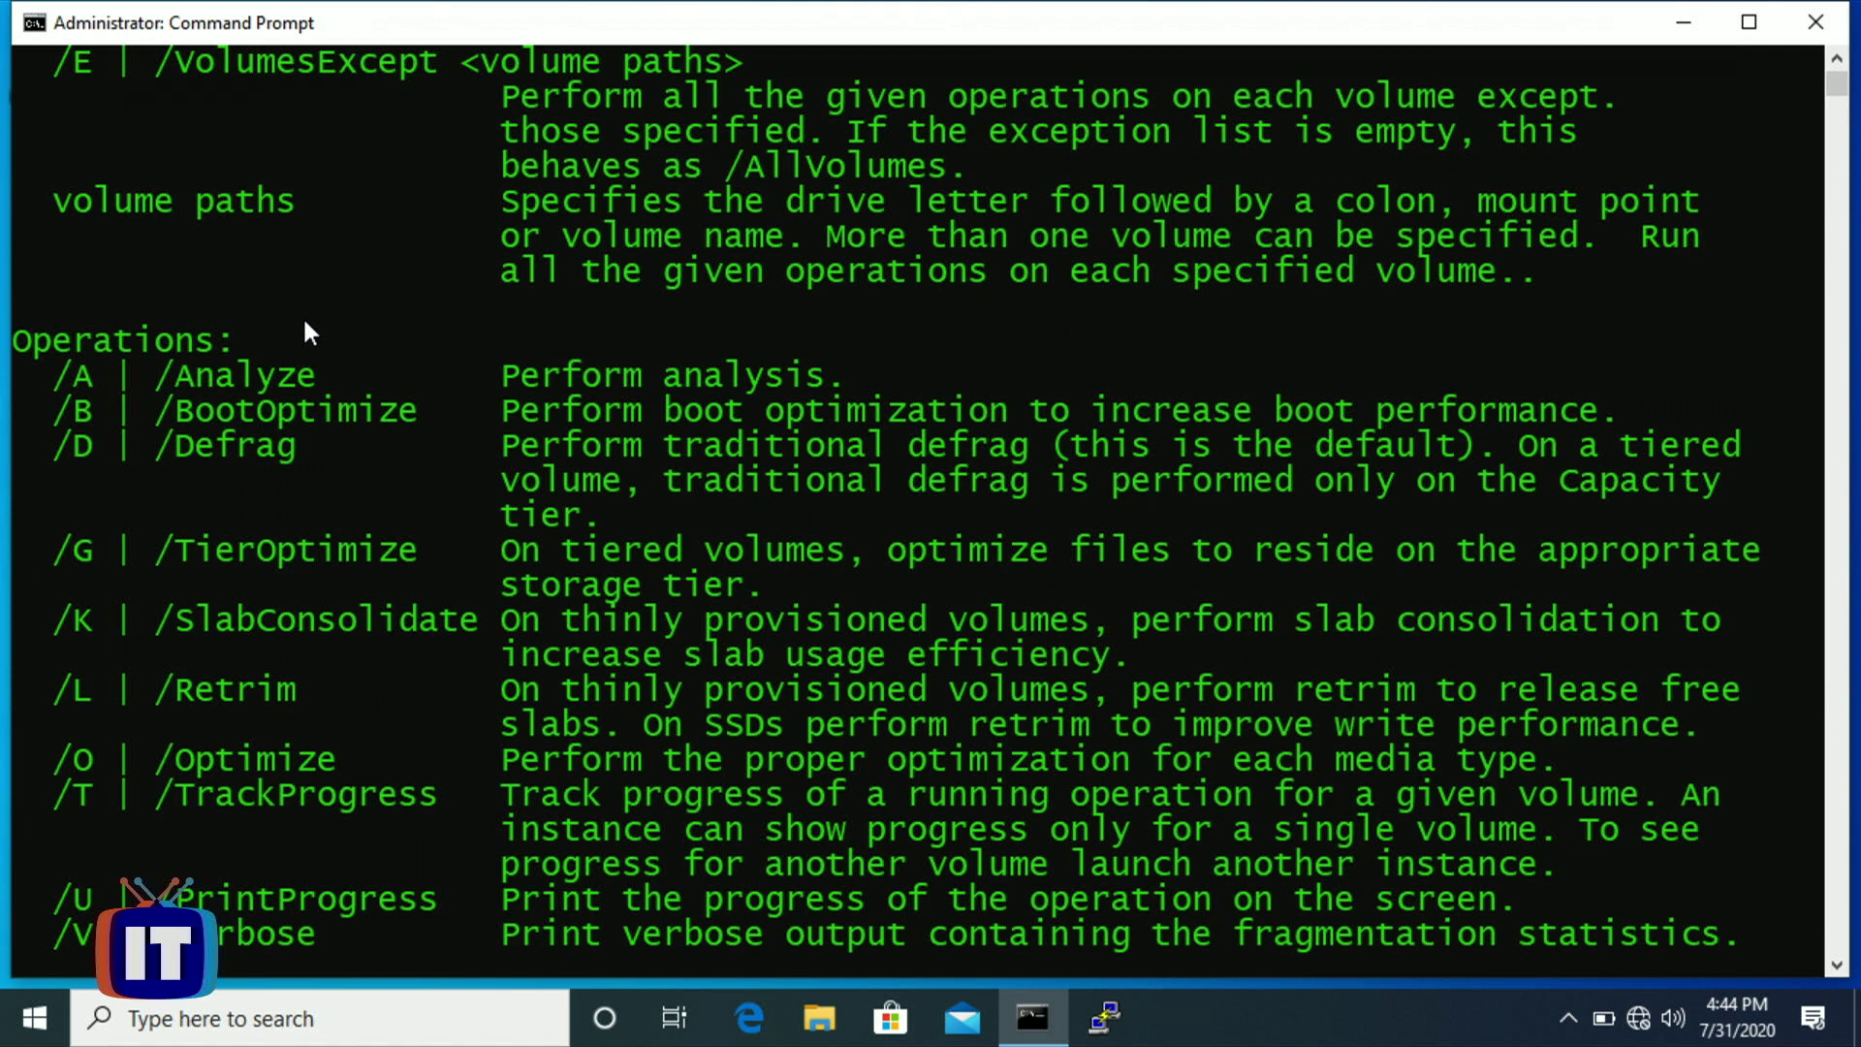
{"action": "key", "text": "Return"}
{"action": "key", "text": "Return"}
{"action": "key", "text": "Return"}
{"action": "key", "text": "Return"}
{"action": "key", "text": "Return"}
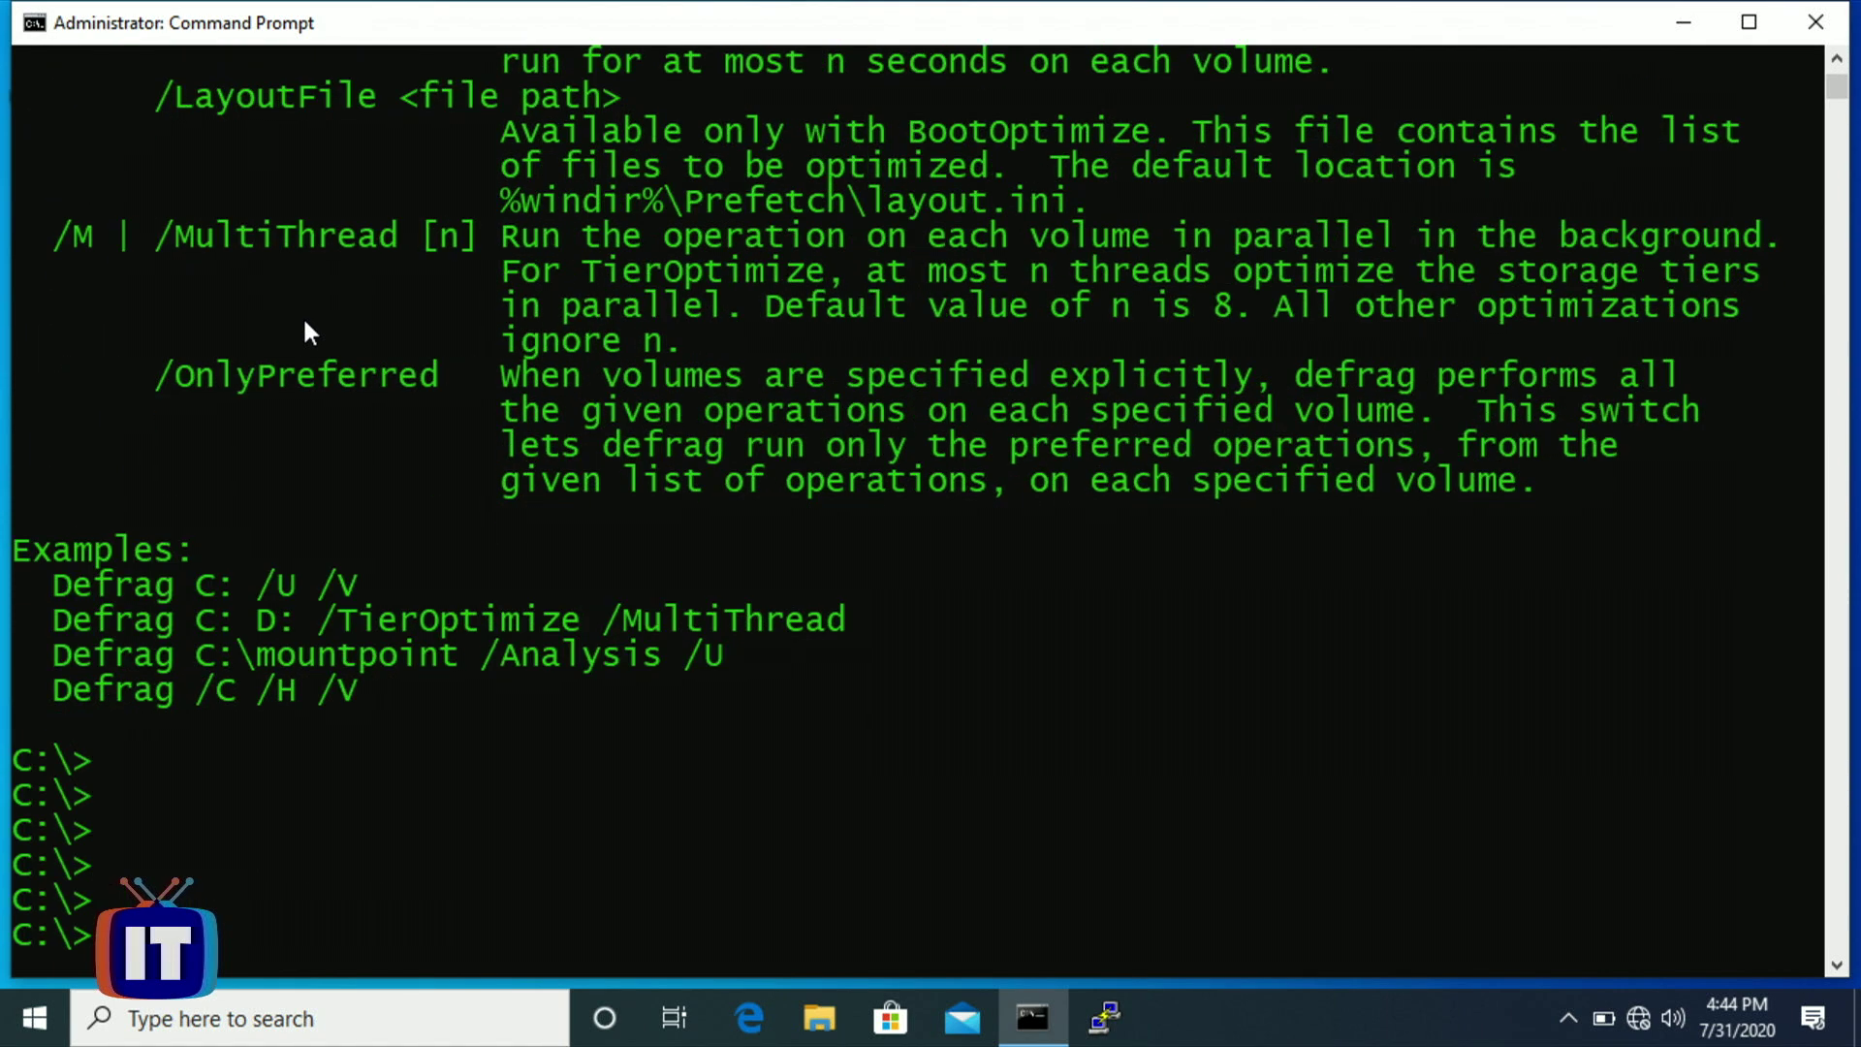
Clear the console and enter 'defrag /a /v E:' at the prompt without running it.
{"action": "type", "text": "cls"}
{"action": "key", "text": "Return"}
{"action": "key", "text": "Return"}
{"action": "key", "text": "Return"}
{"action": "key", "text": "Return"}
{"action": "key", "text": "Return"}
{"action": "type", "text": "deer"}
{"action": "key", "text": "BackSpace"}
{"action": "key", "text": "BackSpace"}
{"action": "type", "text": "fra"}
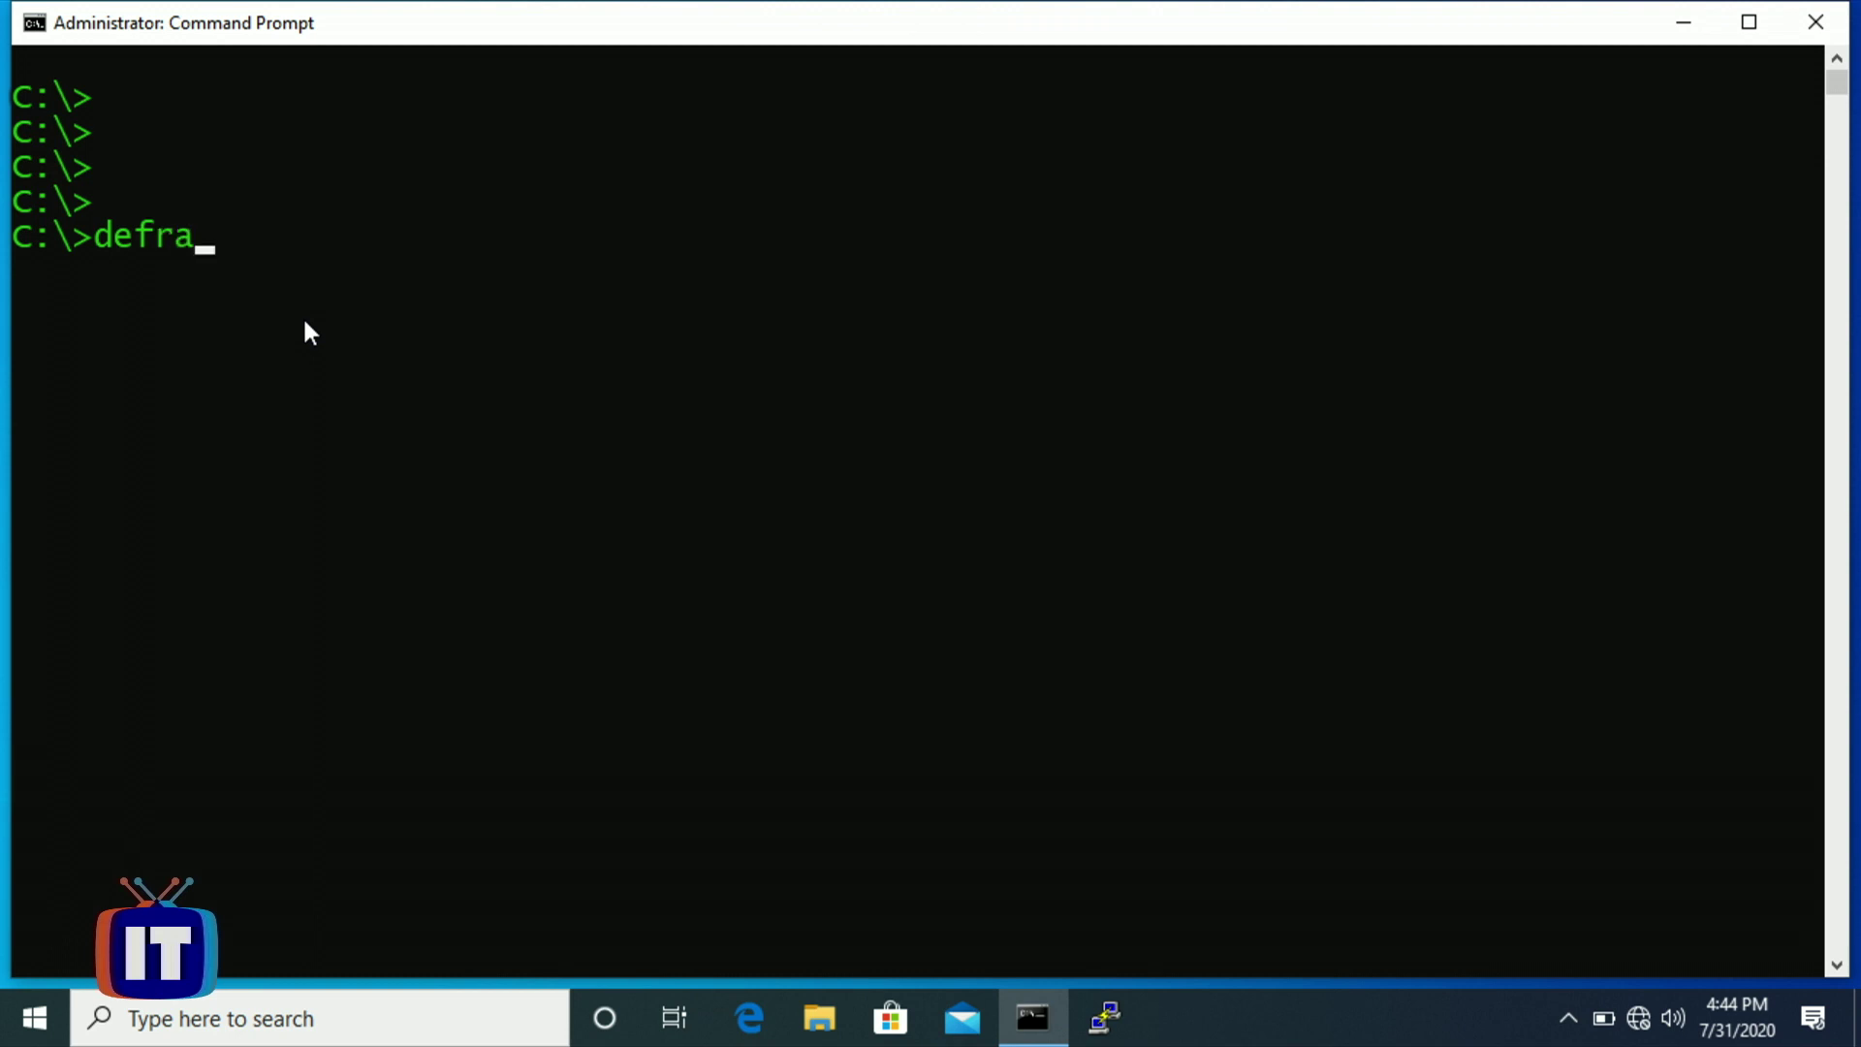
{"action": "type", "text": "g /a /v E;"}
{"action": "key", "text": "BackSpace"}
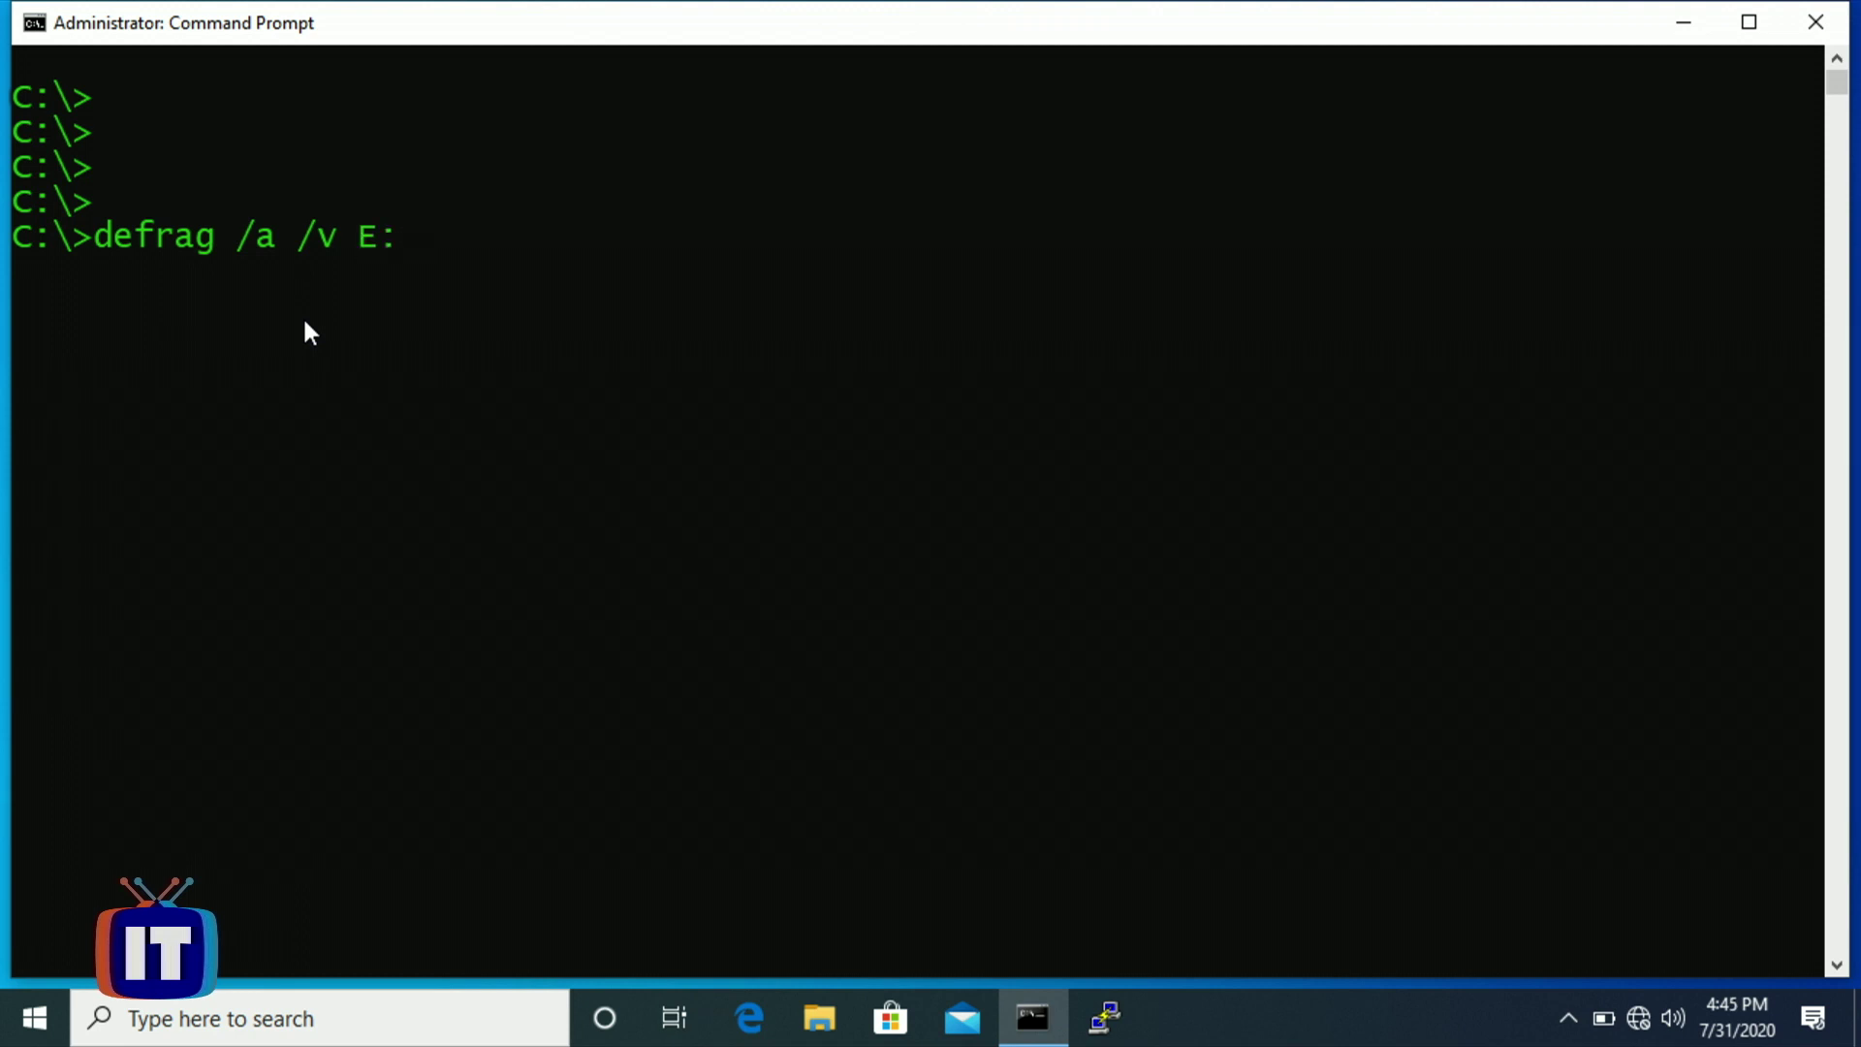